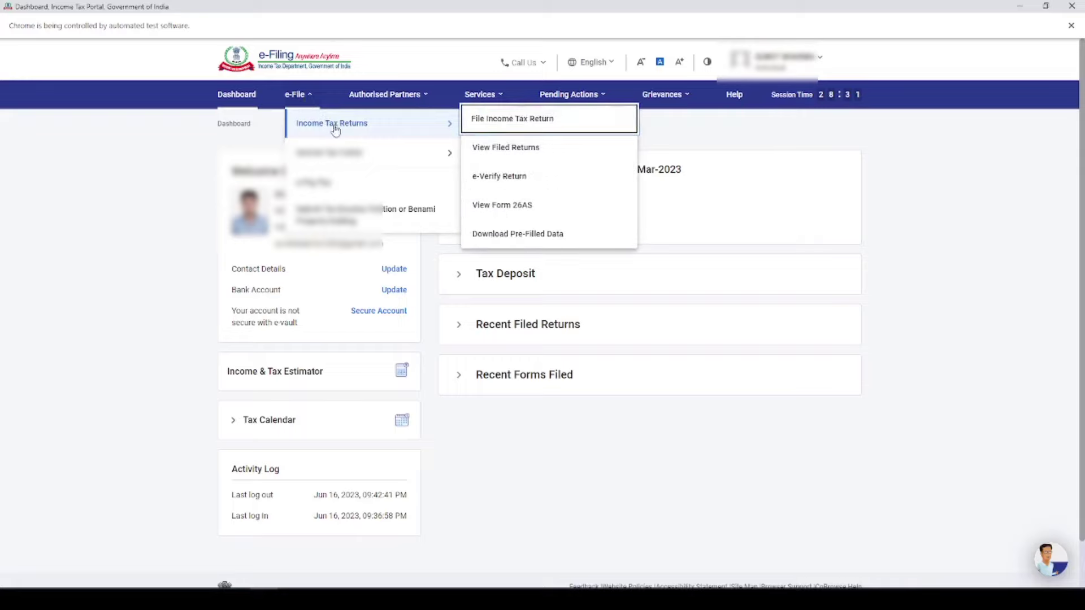
# Step: Open Form 26AS on TRACES, agreeing to the usage of Form 16/16A, and continue to the View Tax Credit page
pyautogui.click(516, 206)
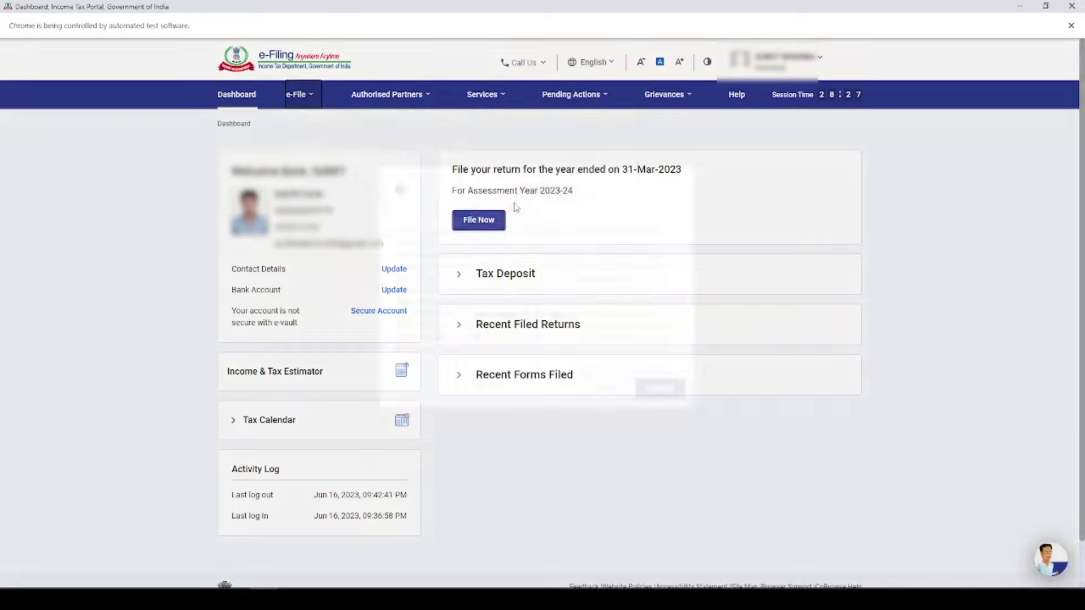
pyautogui.click(654, 414)
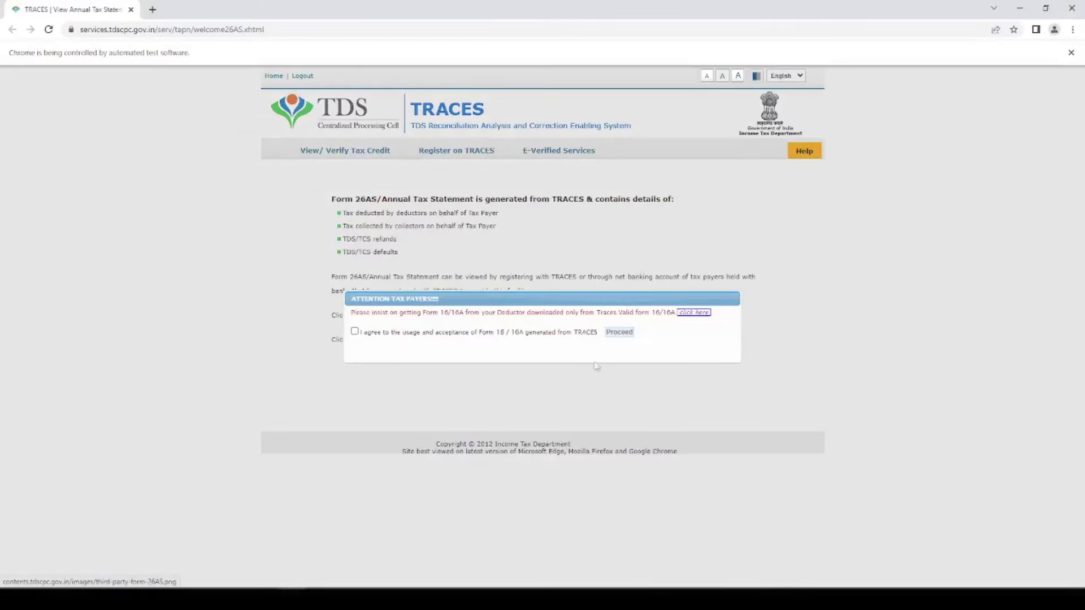
pyautogui.click(354, 332)
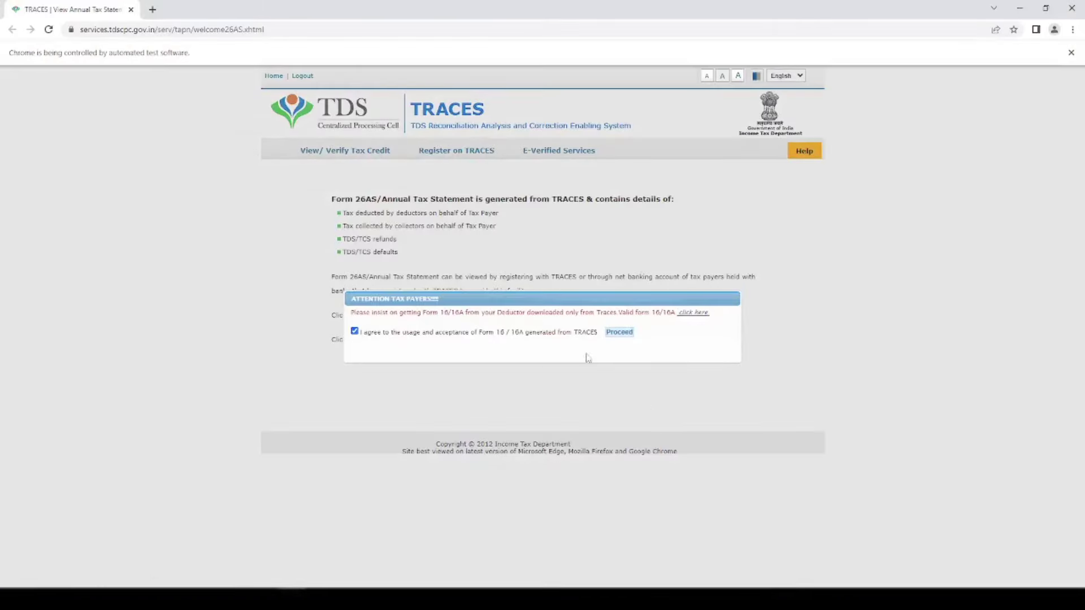
pyautogui.click(619, 332)
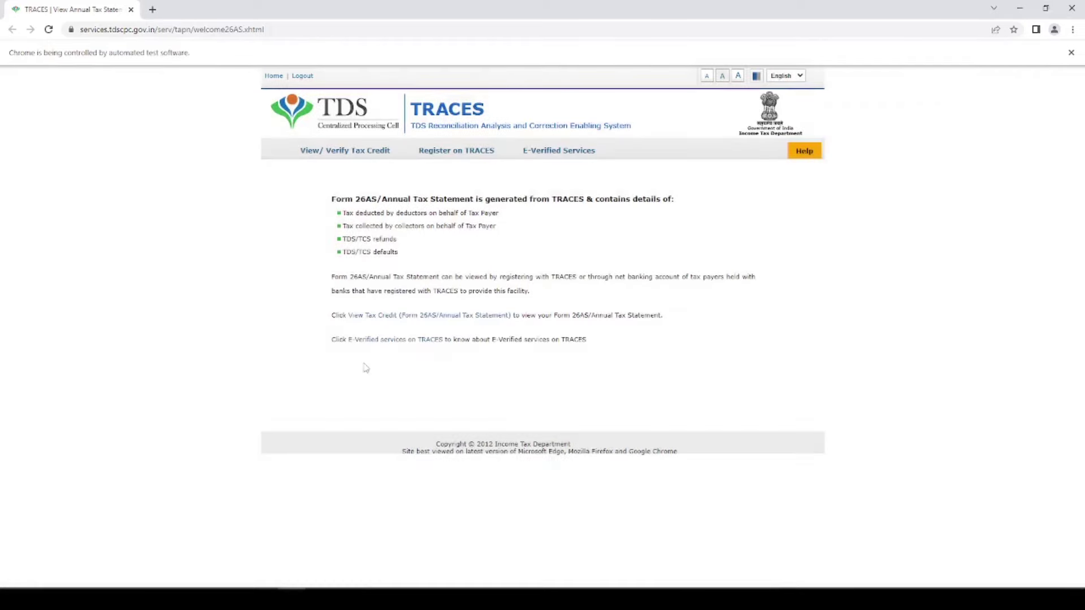
pyautogui.click(383, 315)
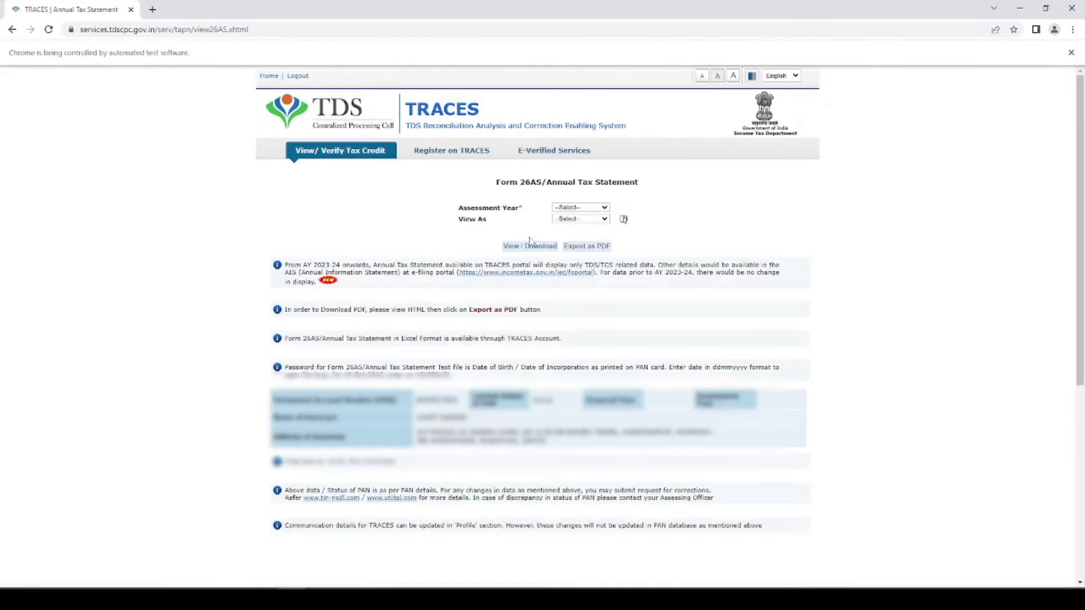
# Step: Display the Form 26AS annual tax statement for assessment year 2023-24 in HTML format
pyautogui.click(577, 209)
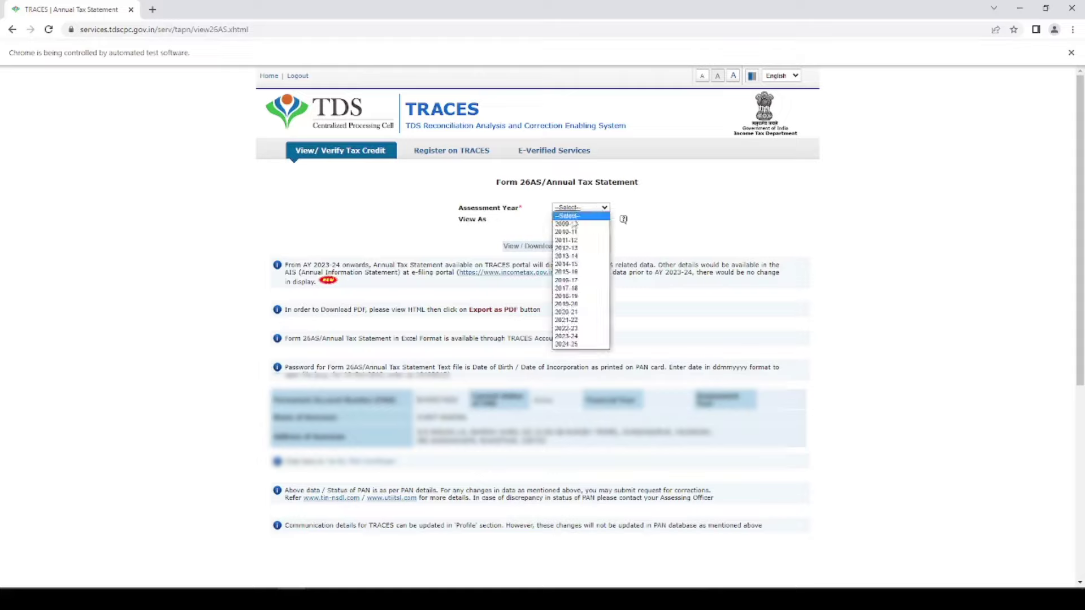
pyautogui.click(567, 322)
pyautogui.click(567, 218)
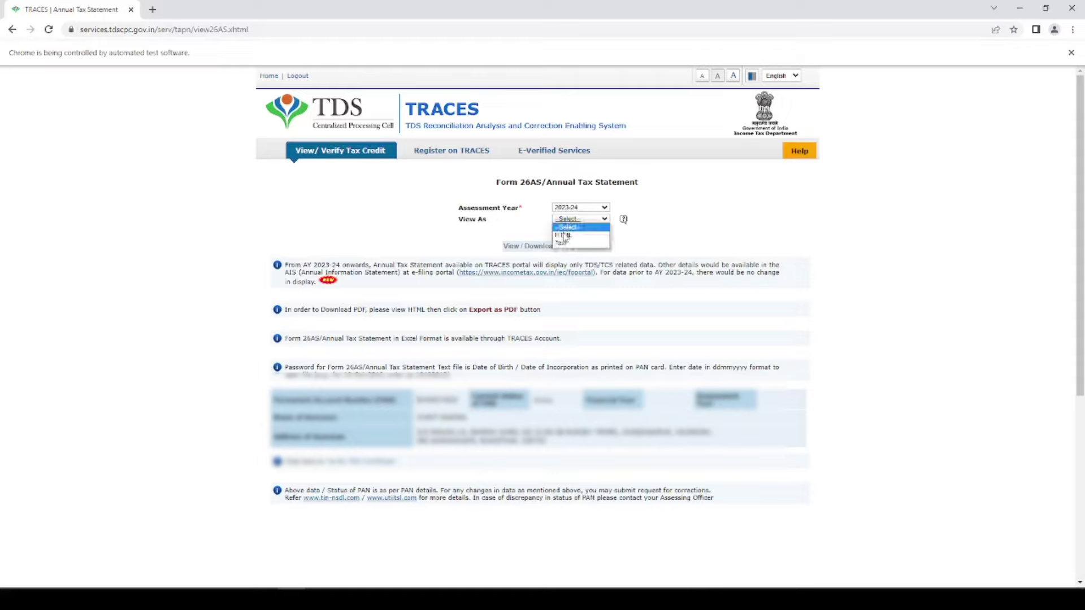
pyautogui.click(567, 238)
pyautogui.click(537, 252)
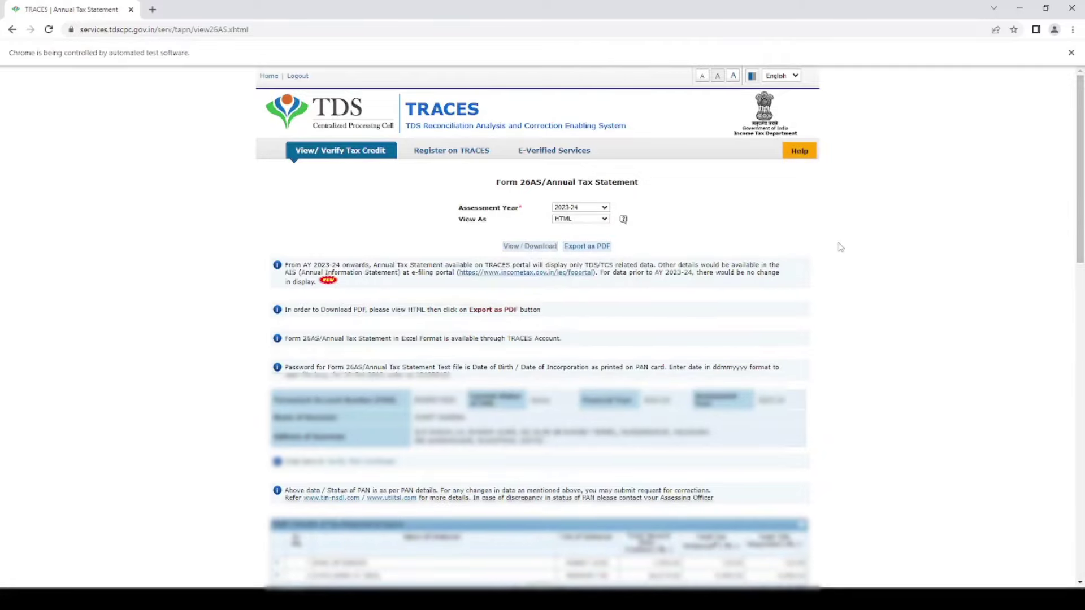
# Step: Examine the tax deducted at source sections of the statement and expand the second deductor's transaction details in Part I
pyautogui.scroll(-2, 840, 247)
pyautogui.scroll(-5, 840, 247)
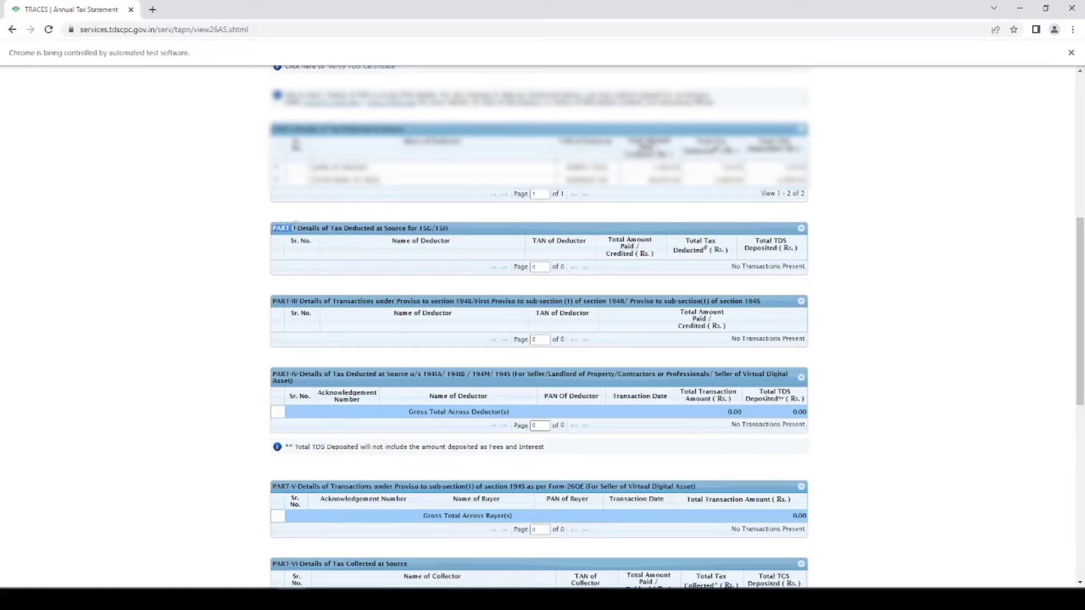
pyautogui.moveTo(419, 228); pyautogui.dragTo(441, 226)
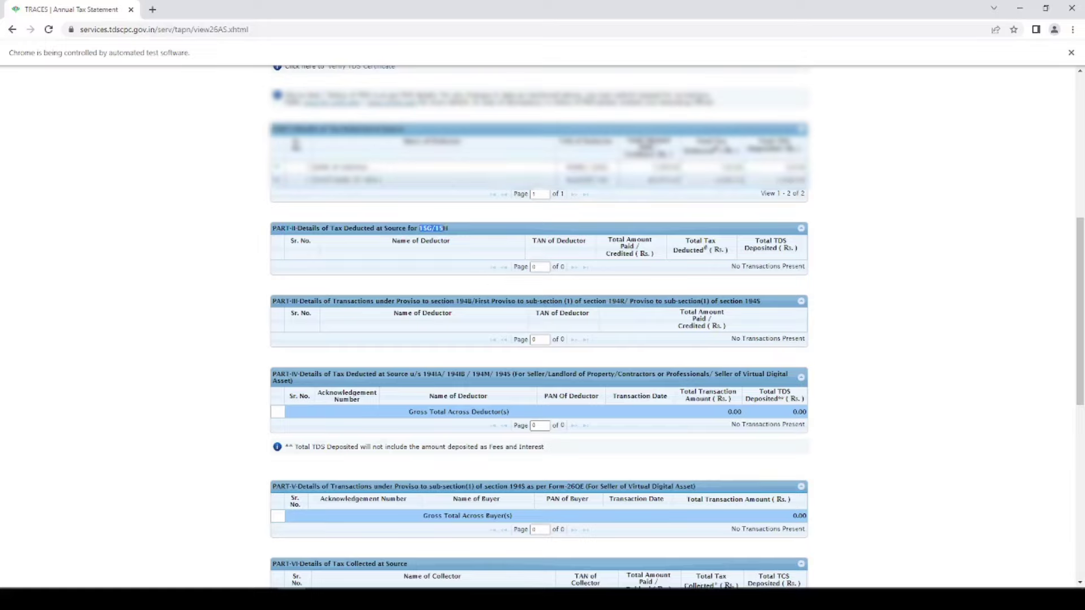
pyautogui.moveTo(315, 181); pyautogui.dragTo(382, 180)
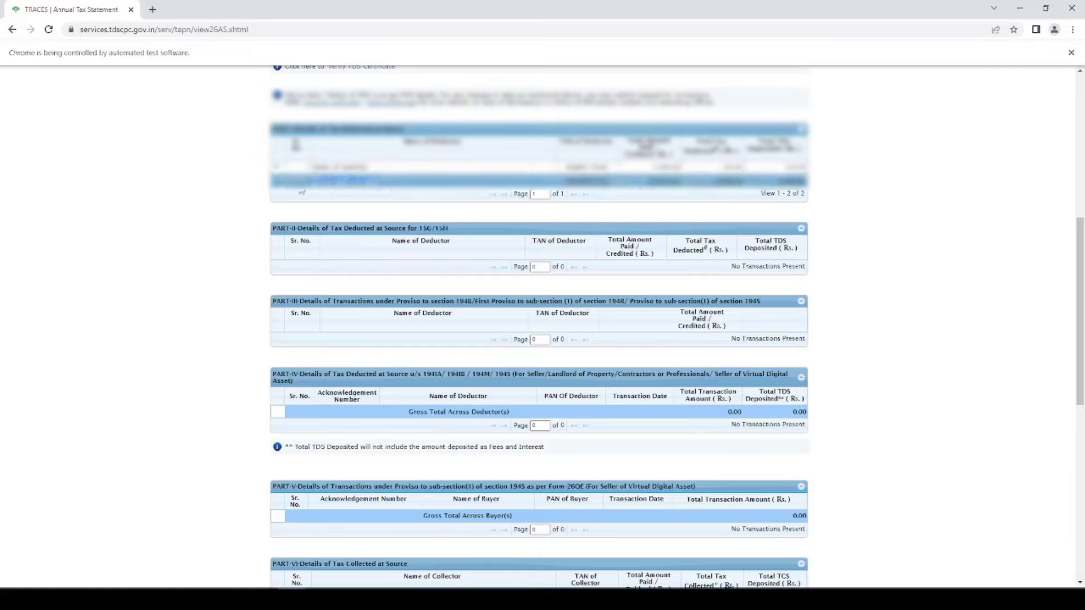
pyautogui.click(281, 192)
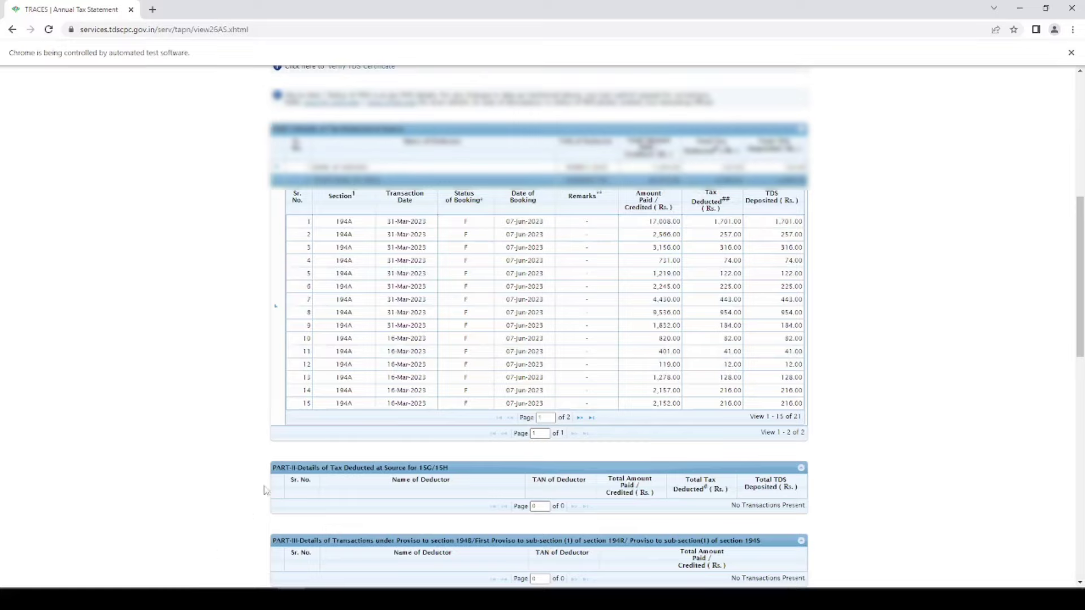
# Step: Switch to the e-Filing portal and open the Annual Information Statement (AIS) service, proceeding to the compliance portal
pyautogui.hotkey('alt', 'Tab')
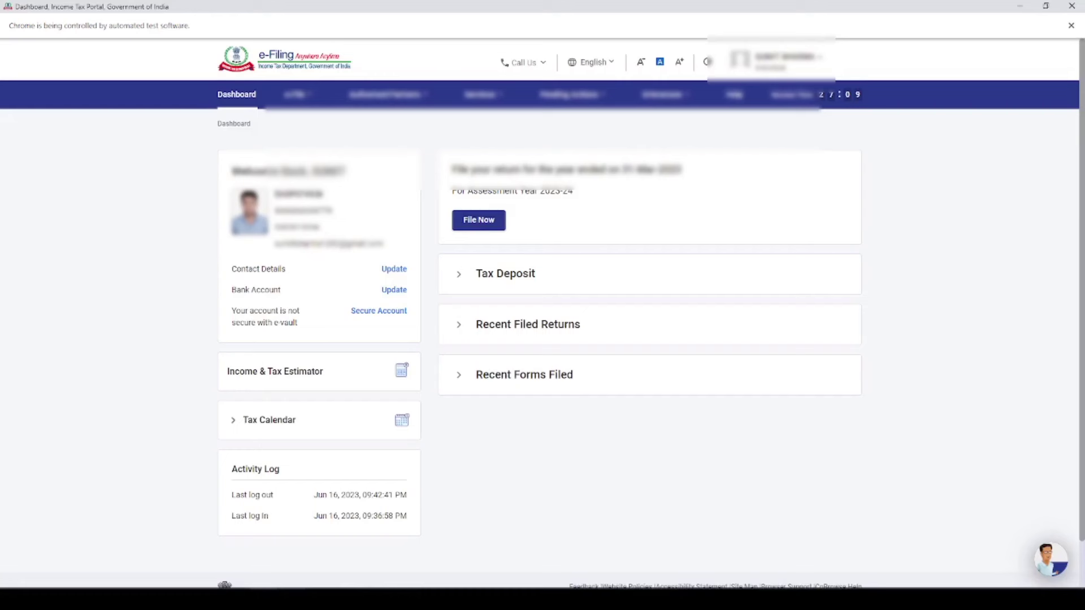
pyautogui.click(481, 95)
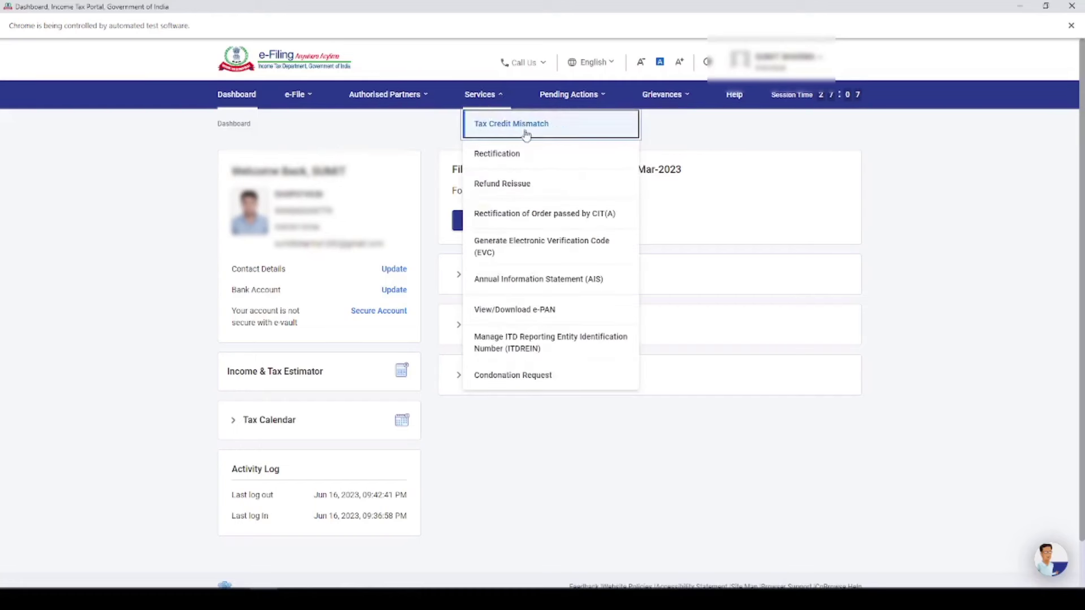
pyautogui.click(550, 285)
pyautogui.click(628, 360)
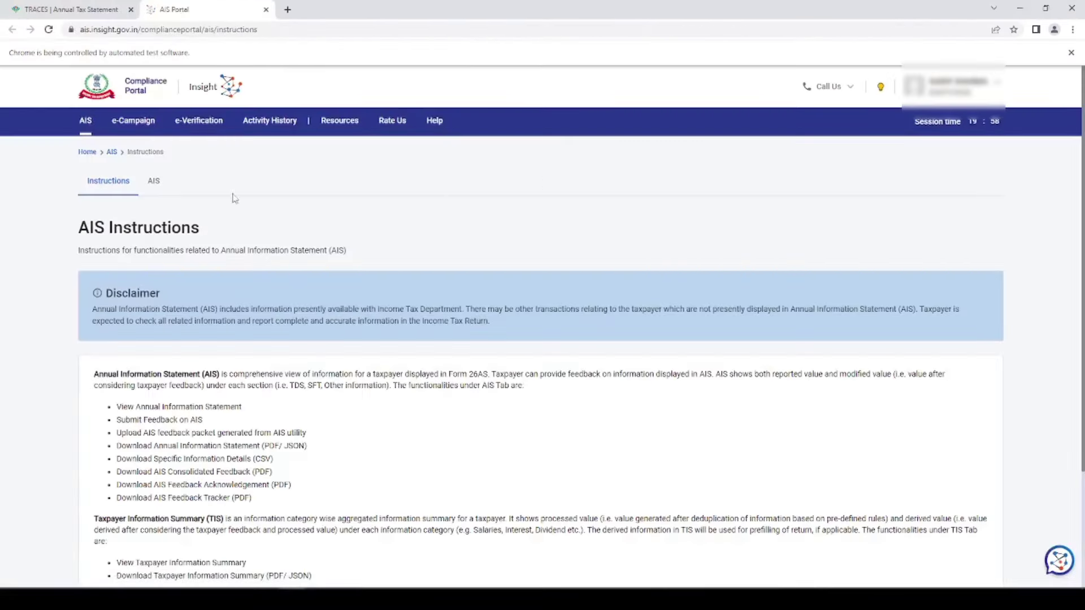
# Step: Open the Taxpayer Information Summary (TIS) in the AIS section for F.Y. 2022-23
pyautogui.click(157, 182)
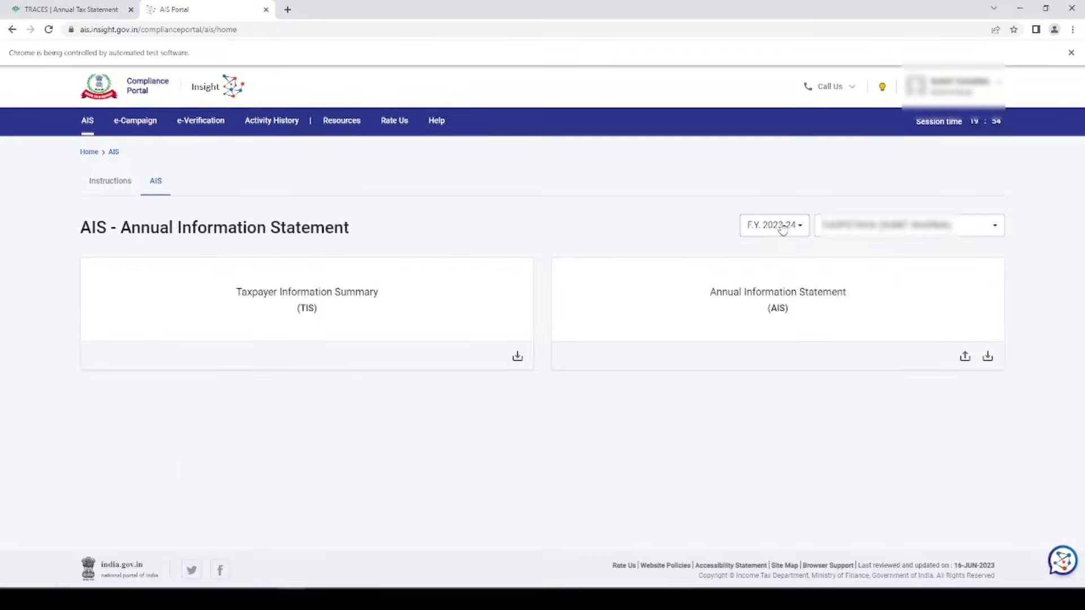
pyautogui.click(783, 229)
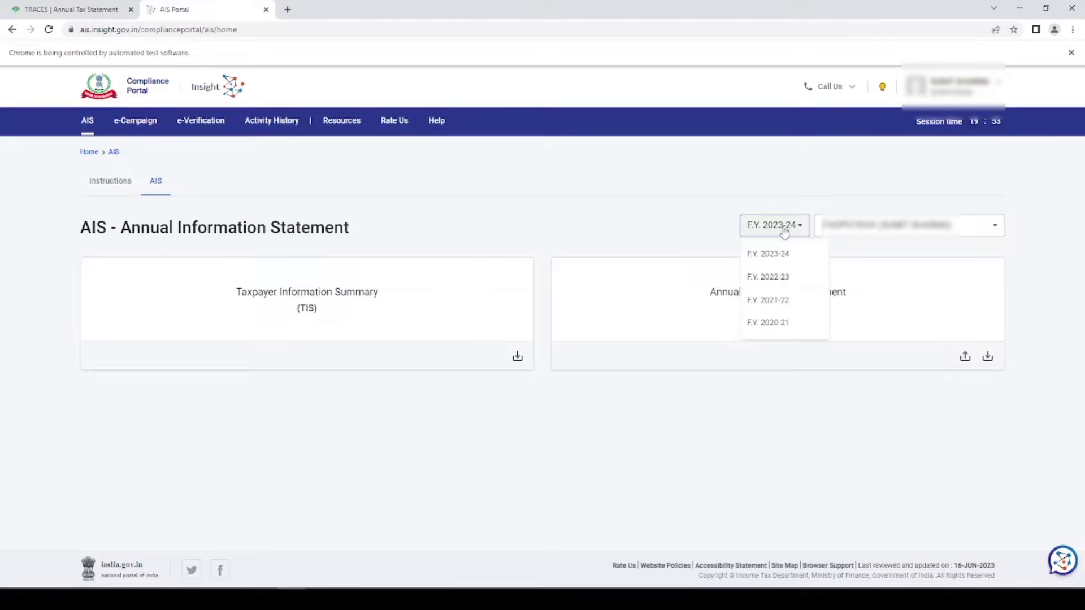
pyautogui.click(784, 280)
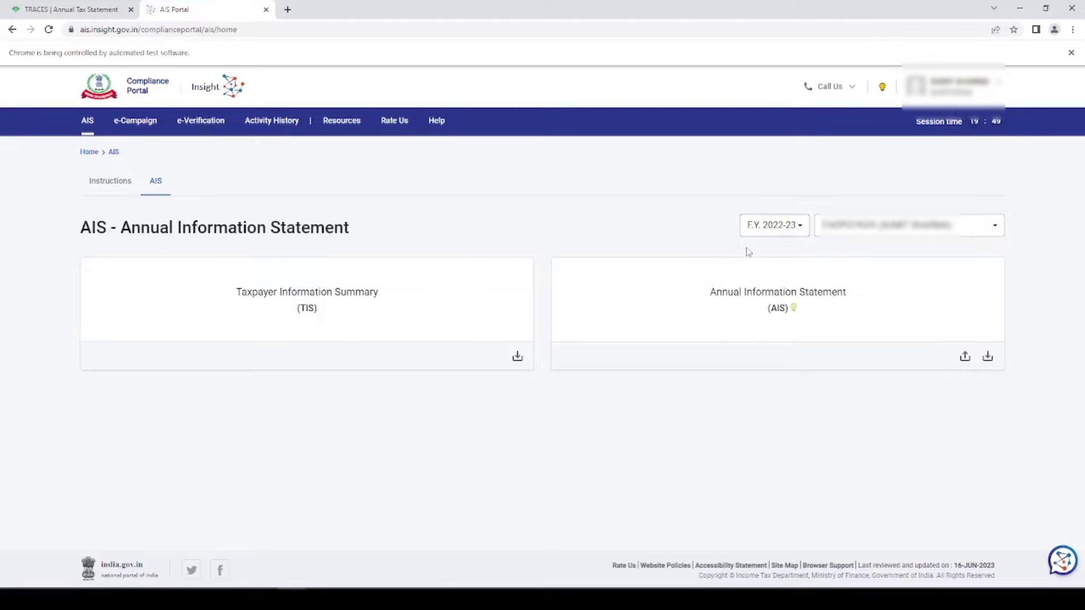
pyautogui.click(304, 304)
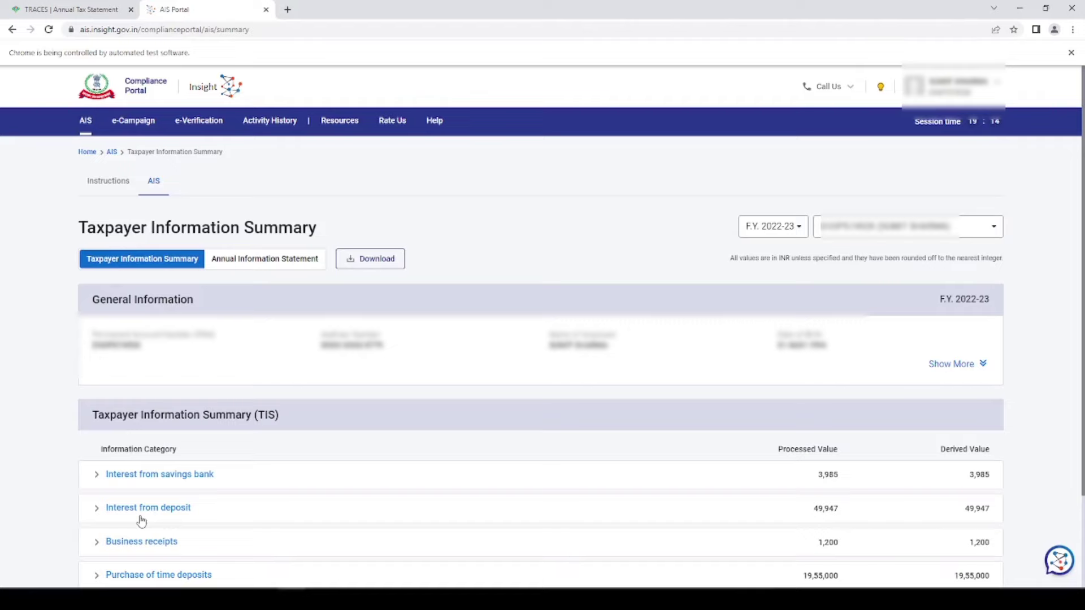
# Step: Revisit the Form 26AS statement, then switch to the e-Filing portal and open the File Income Tax Return page
pyautogui.click(78, 5)
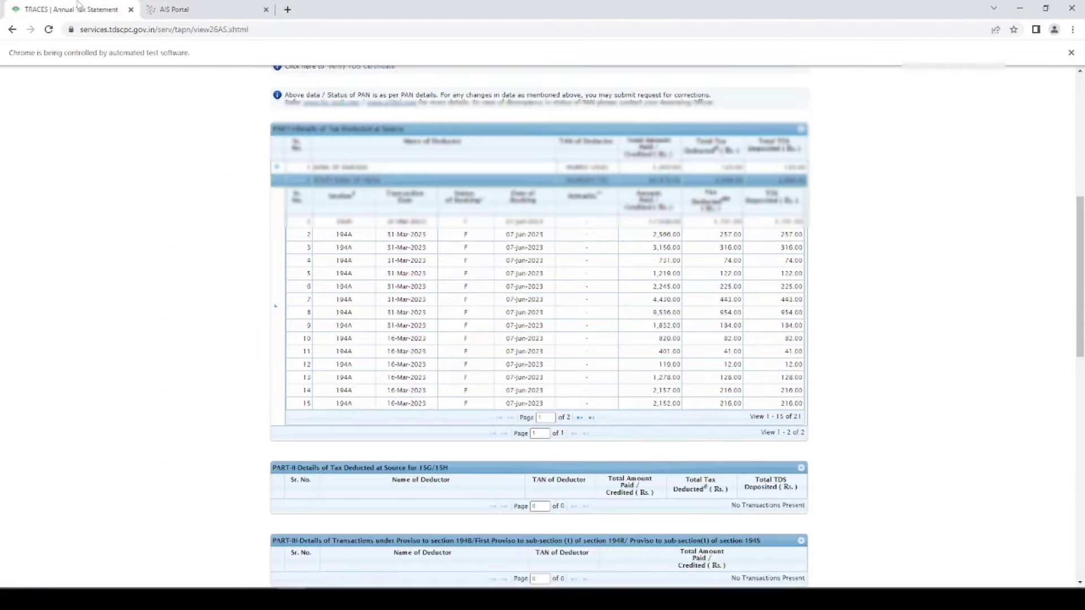
pyautogui.hotkey('alt', 'Tab')
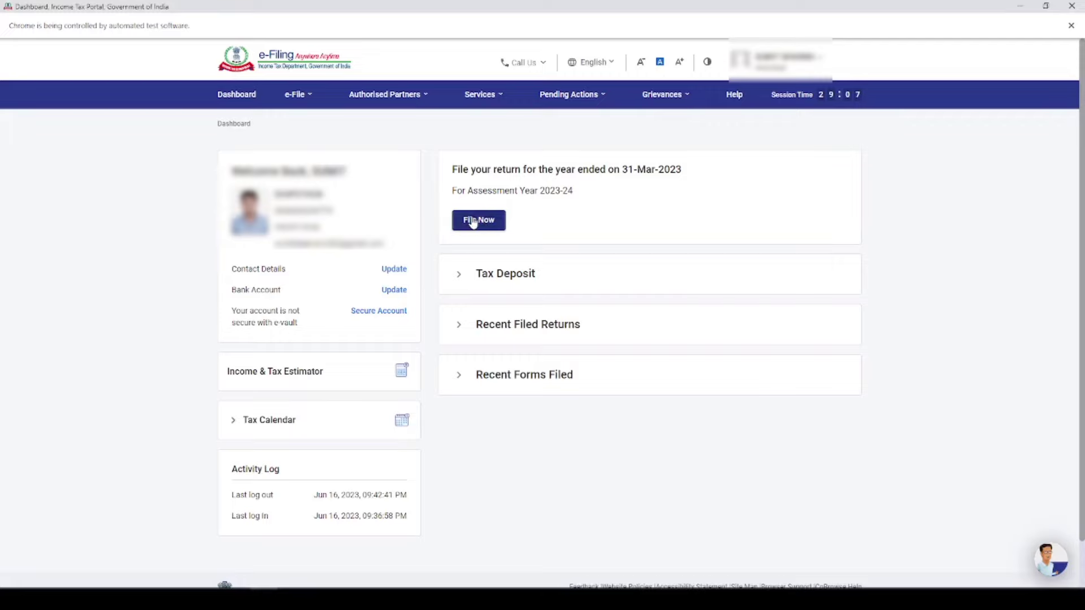
pyautogui.click(298, 95)
pyautogui.moveTo(334, 128)
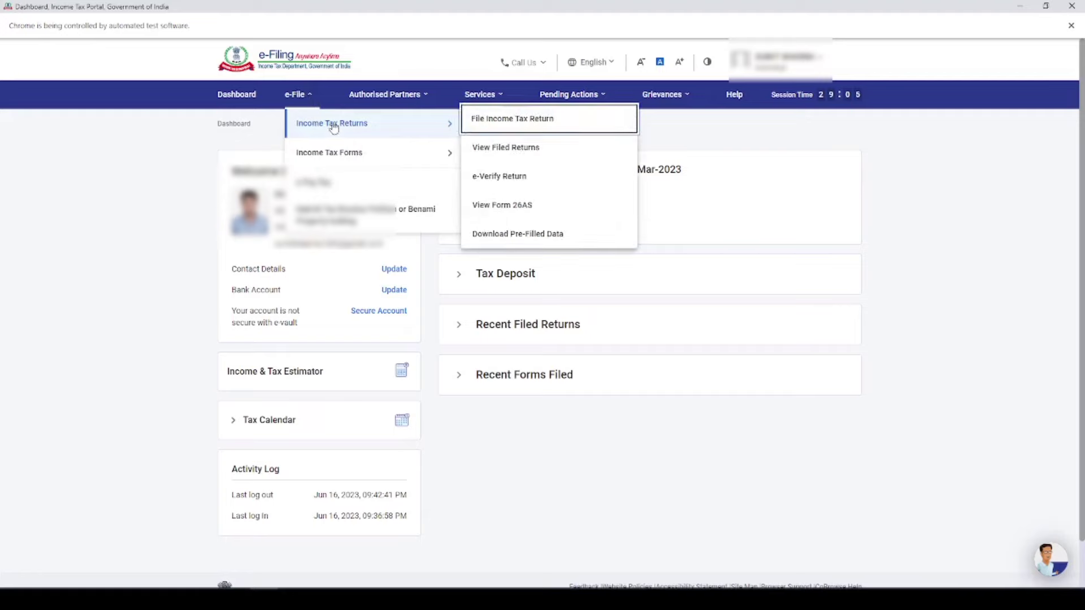
pyautogui.click(504, 126)
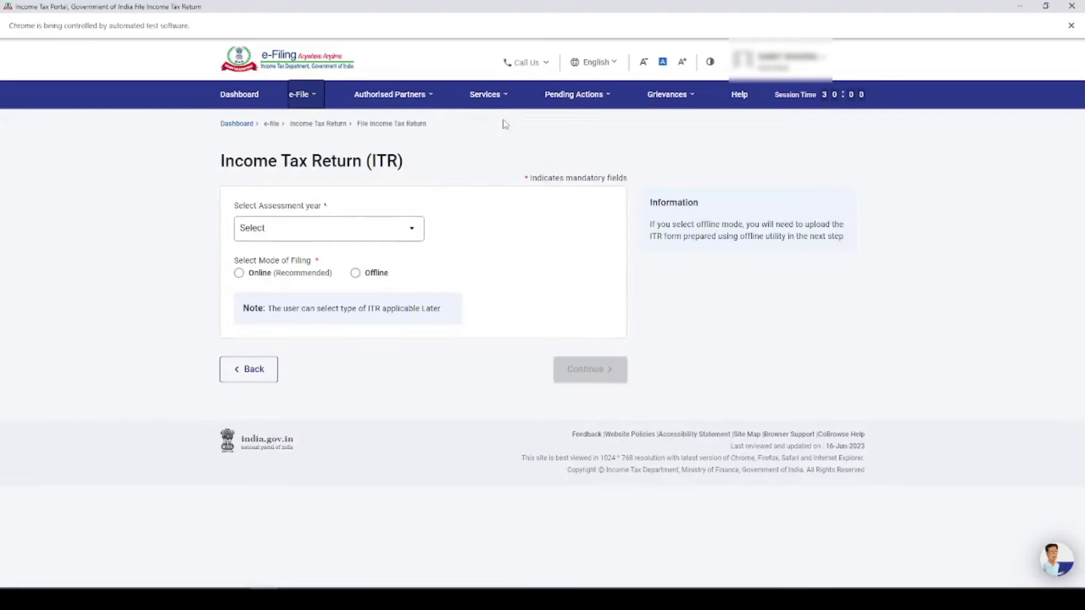
# Step: Set the return's assessment year to 2023-24 (Current A.Y.) with online filing mode and continue
pyautogui.click(340, 232)
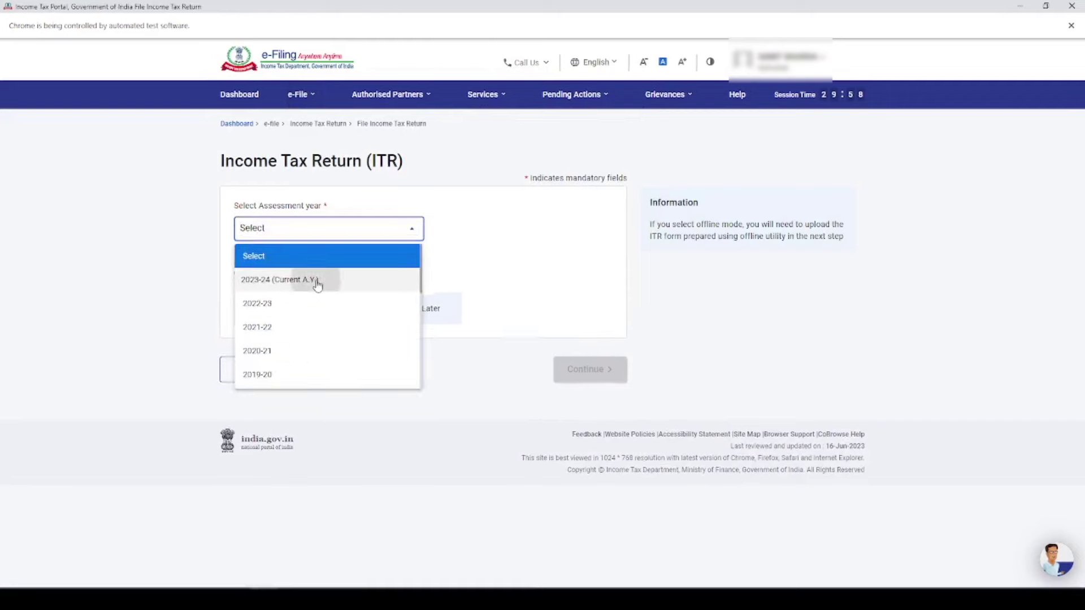
pyautogui.click(317, 281)
pyautogui.click(239, 273)
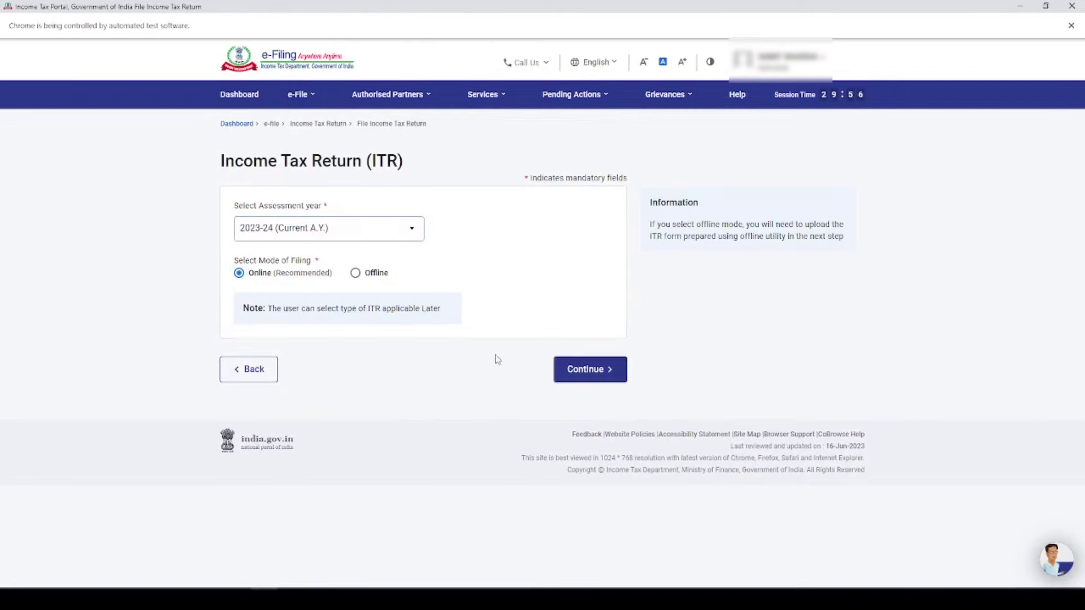
pyautogui.click(581, 374)
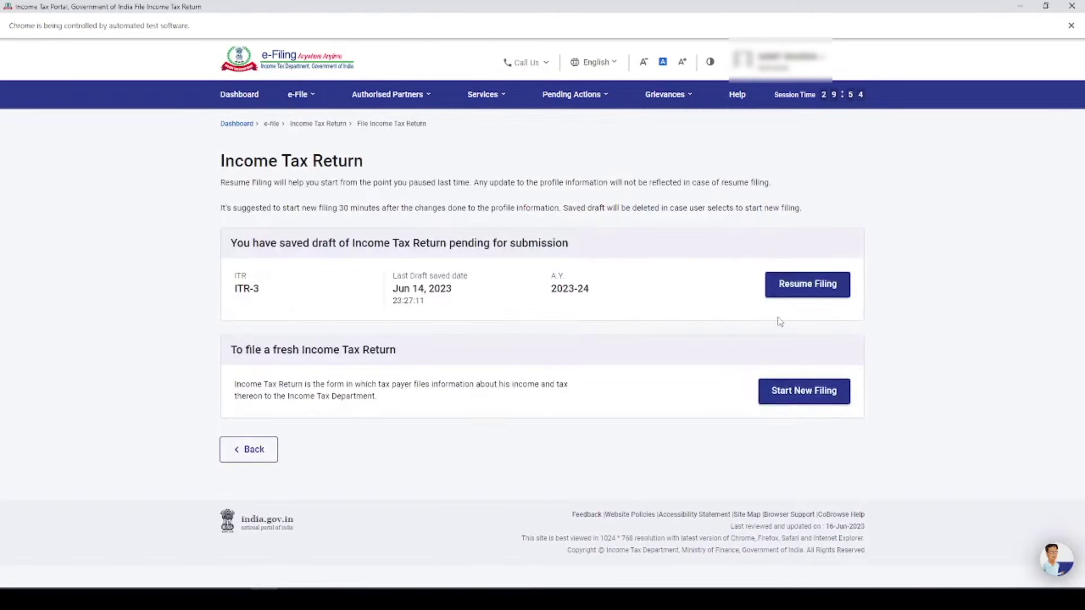
# Step: Start a new filing with Individual status and proceed with form ITR-1
pyautogui.click(805, 398)
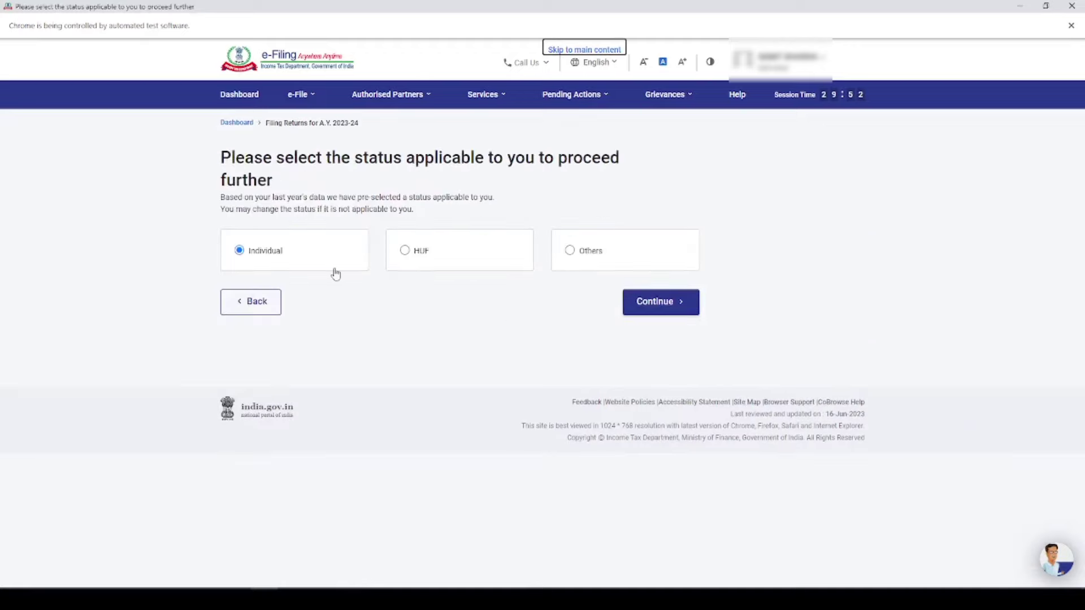
pyautogui.click(658, 302)
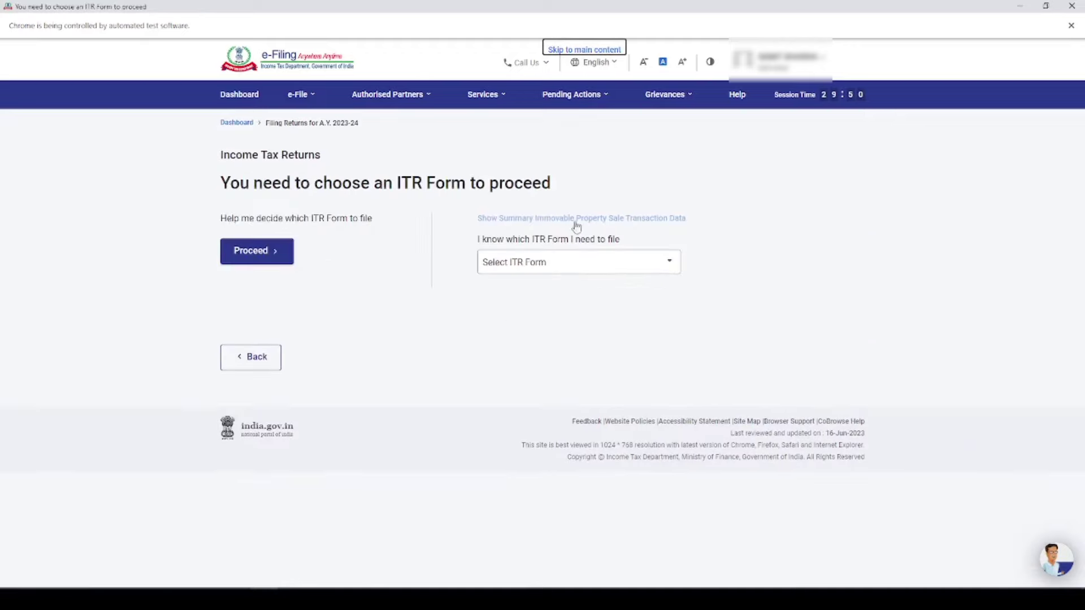
pyautogui.click(546, 263)
pyautogui.click(535, 311)
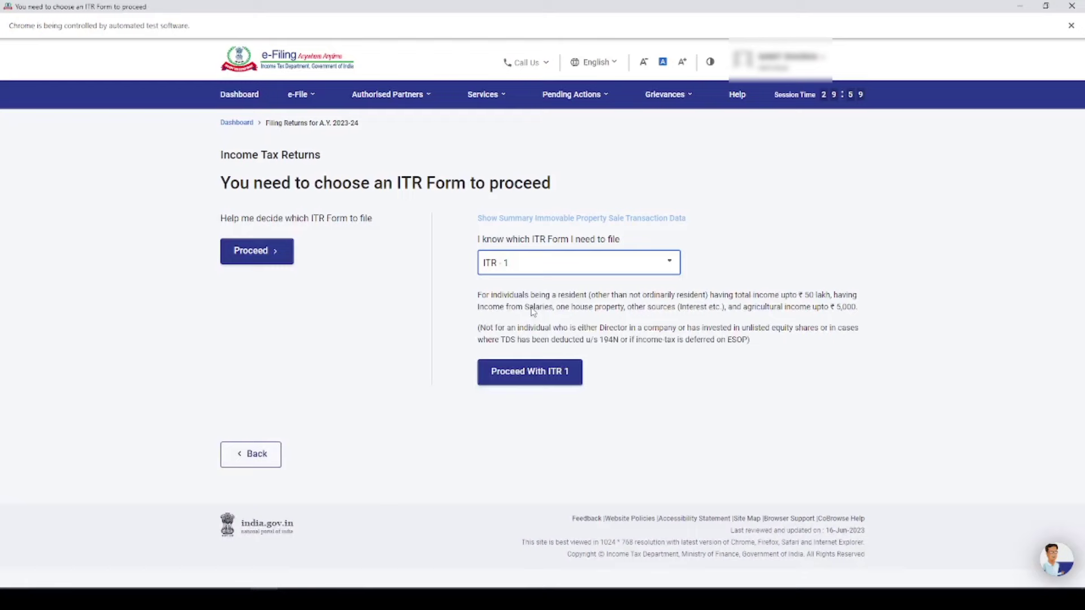
pyautogui.click(528, 378)
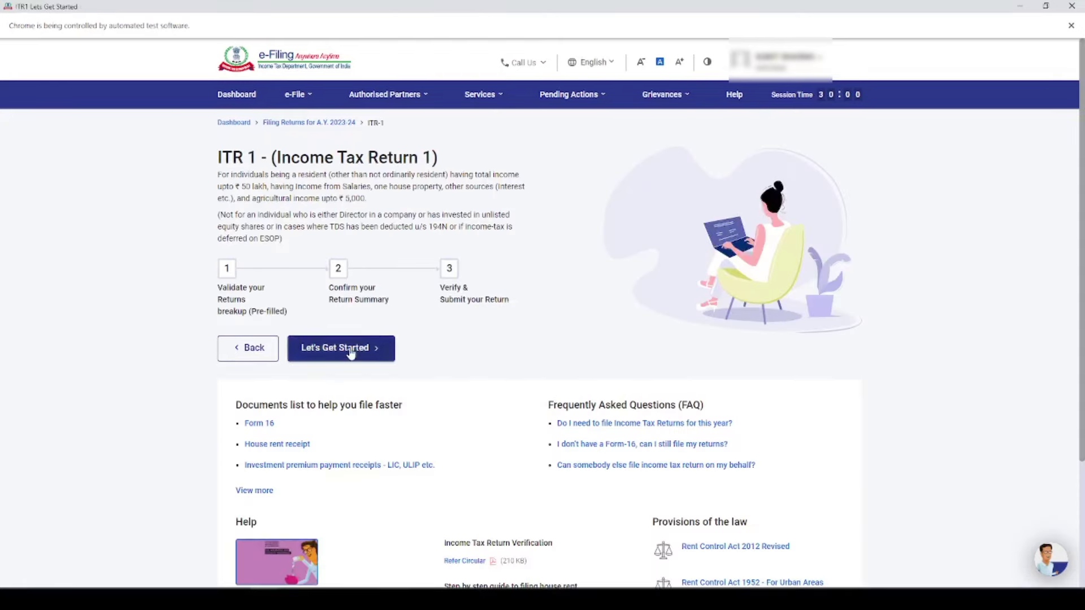
# Step: Get started with ITR-1, choose Others as the filing reason, and accept the pre-filled data notice to reach the return summary
pyautogui.click(350, 351)
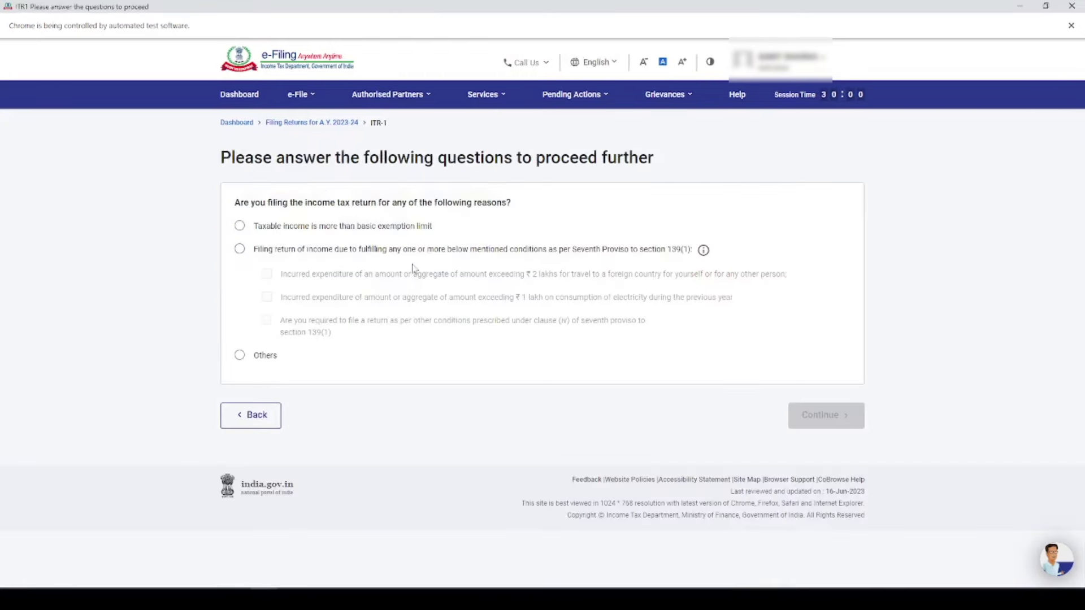
pyautogui.click(240, 226)
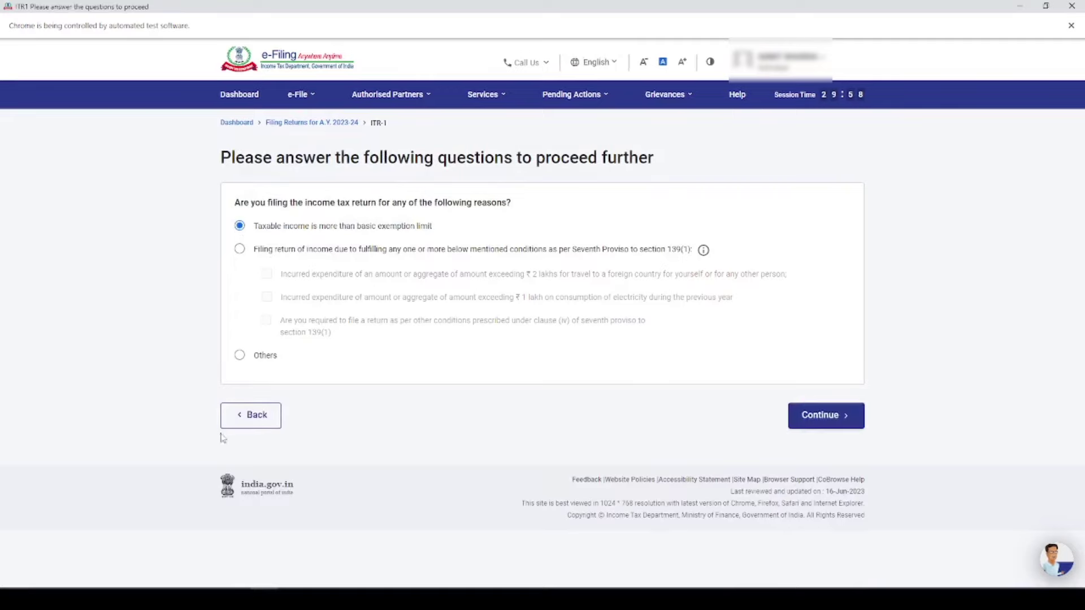
pyautogui.click(240, 355)
pyautogui.click(818, 417)
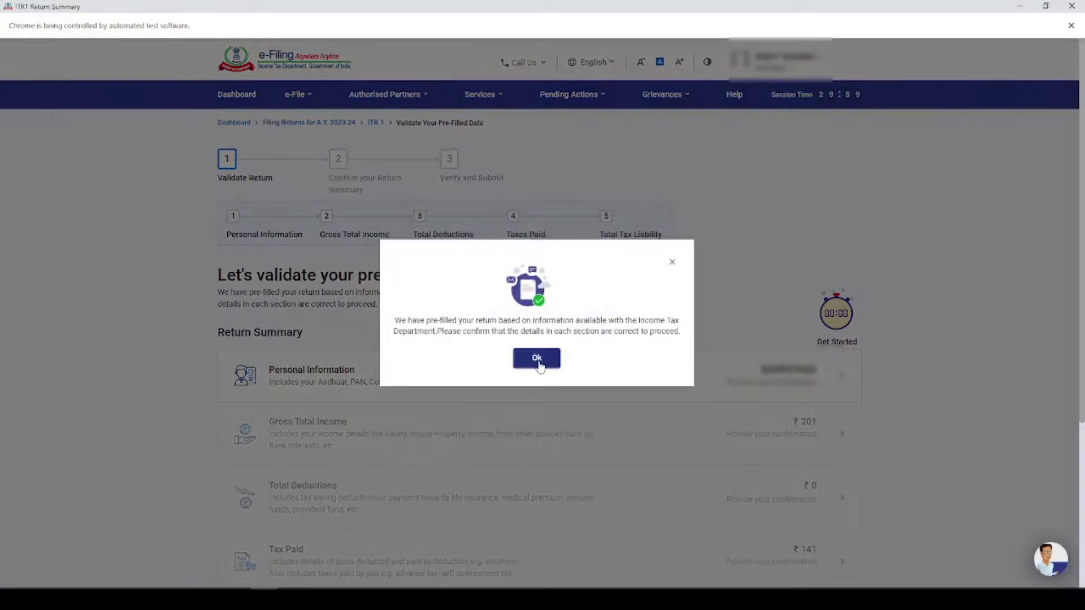
pyautogui.click(539, 359)
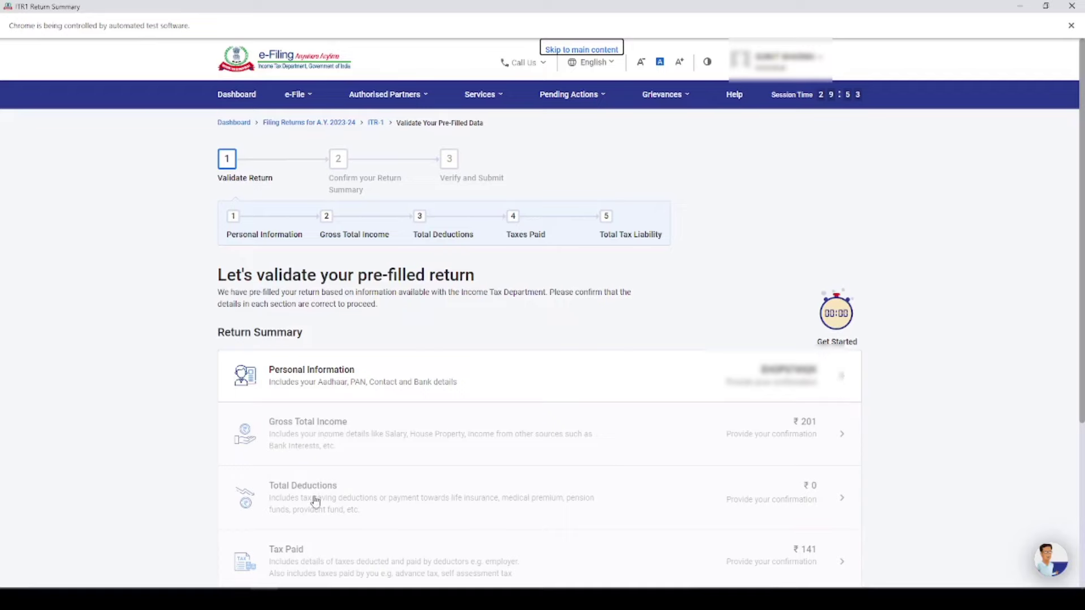
pyautogui.scroll(-3, 344, 542)
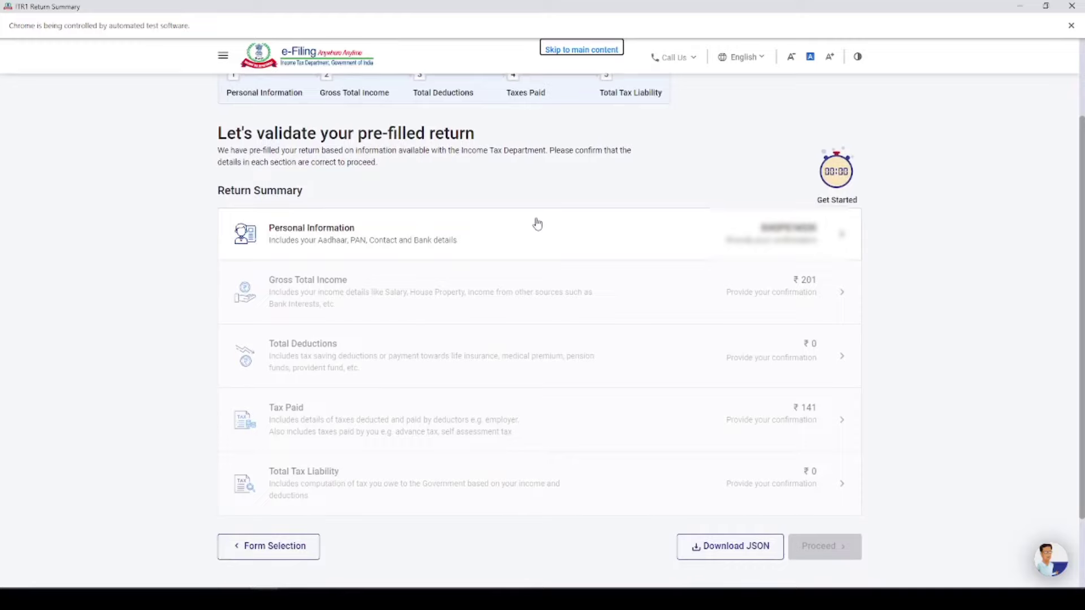
# Step: Open the Personal Information section and set the nature of employment to Others
pyautogui.click(328, 239)
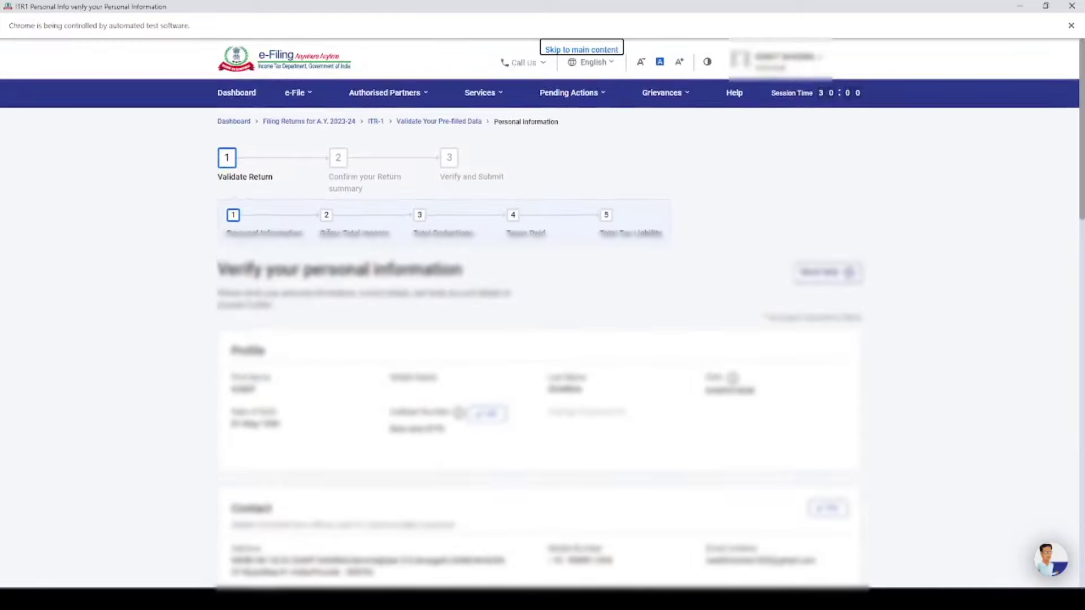
pyautogui.scroll(-8, 455, 333)
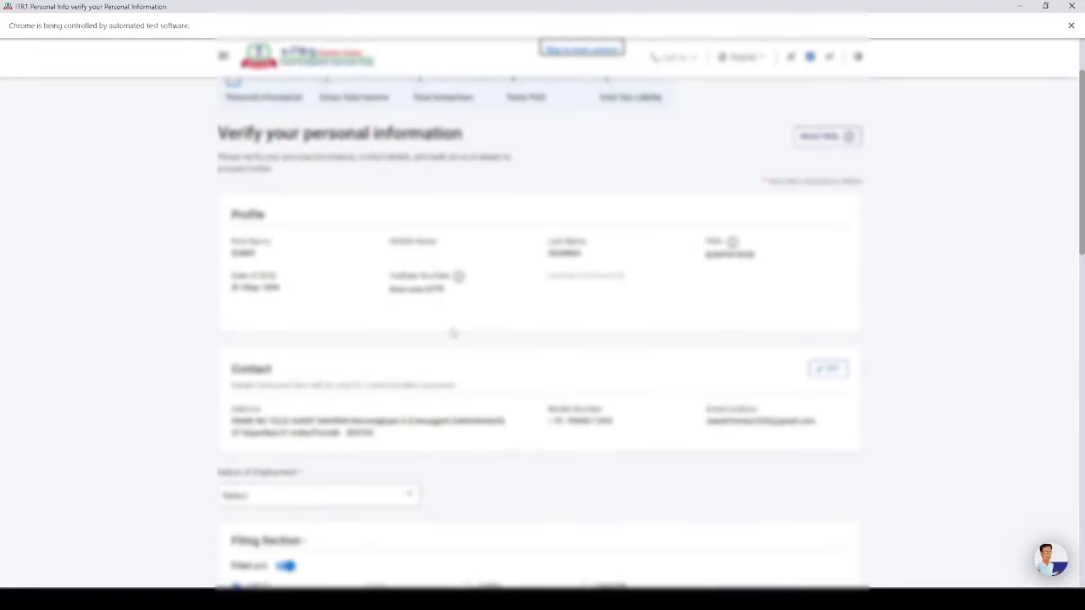
pyautogui.scroll(-3, 453, 325)
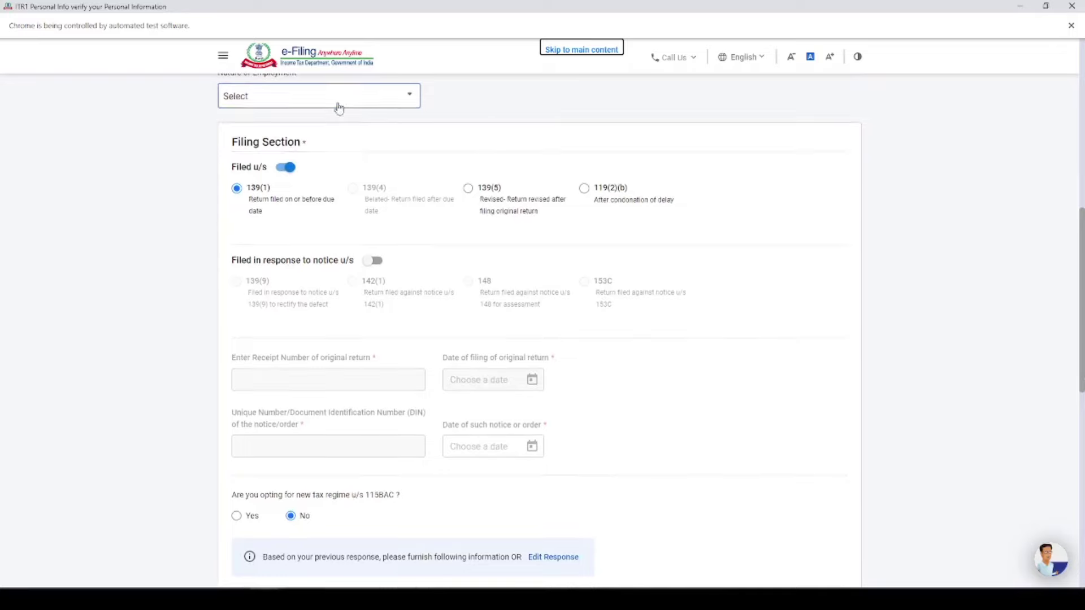
pyautogui.click(338, 107)
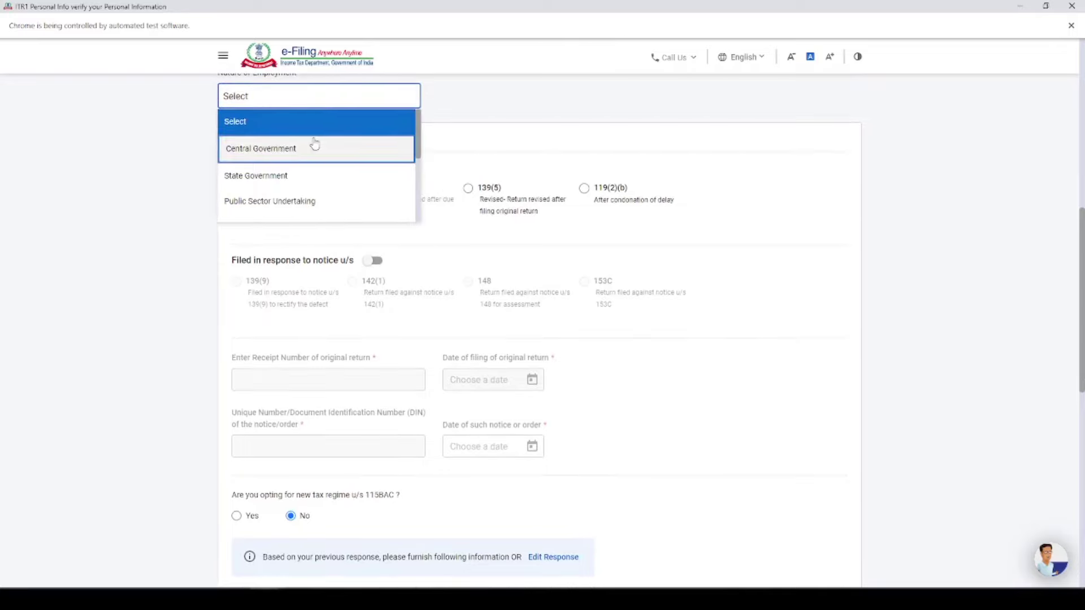
pyautogui.scroll(-3, 319, 160)
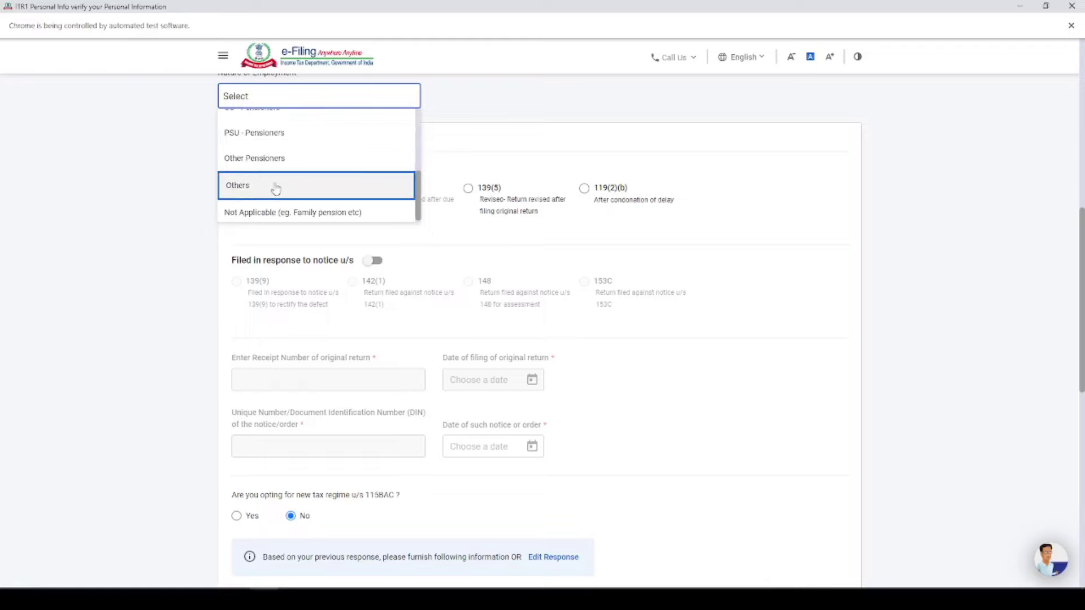
pyautogui.click(278, 183)
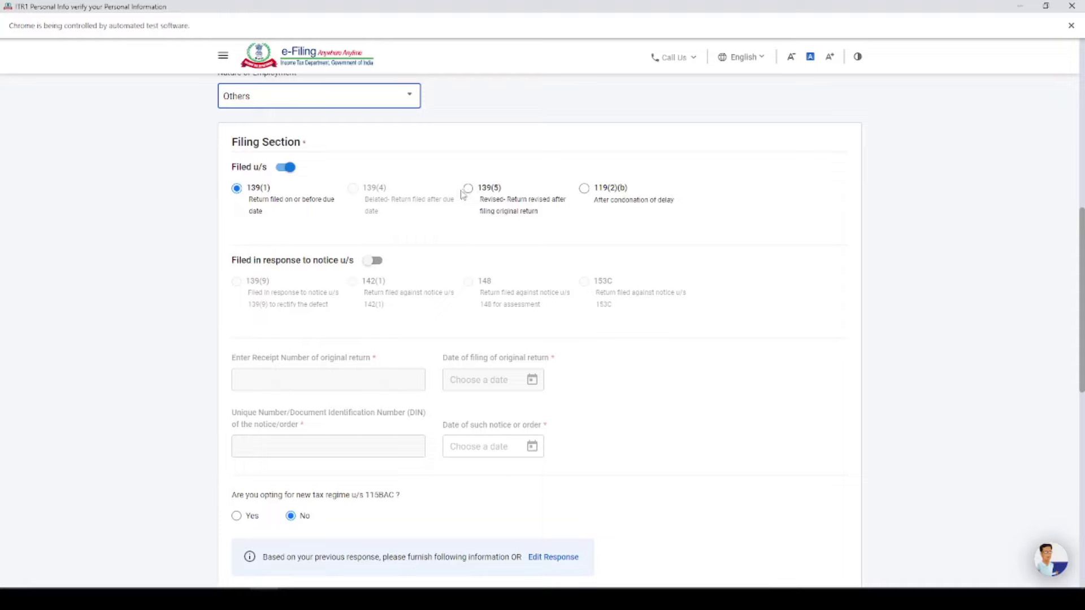
# Step: Check the filing section, tax regime choice and refund bank account, and confirm the personal information
pyautogui.scroll(-3, 289, 320)
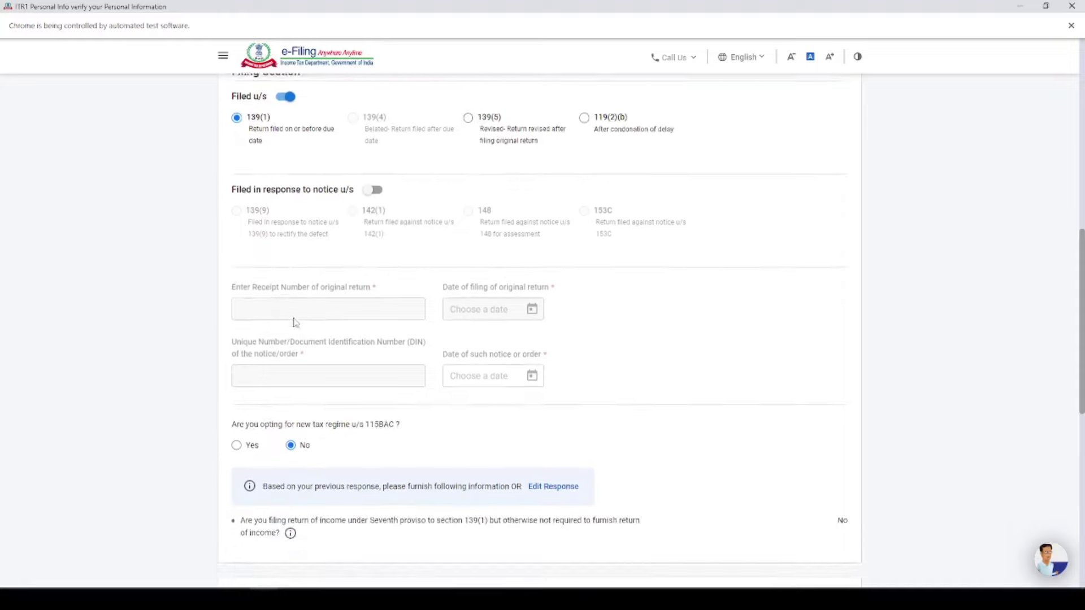
pyautogui.scroll(-1, 408, 289)
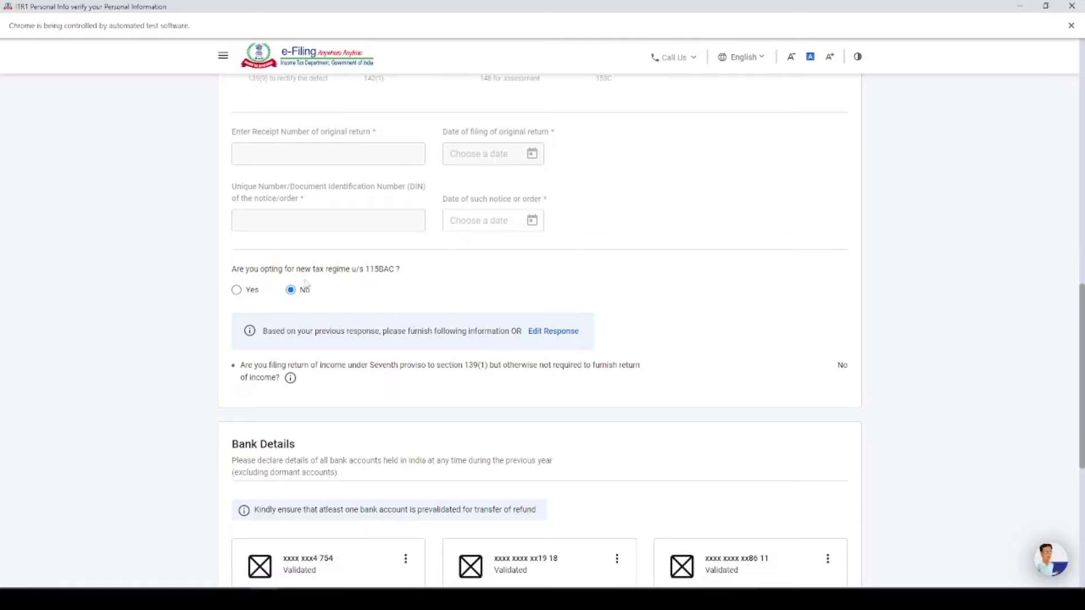
pyautogui.scroll(-5, 342, 270)
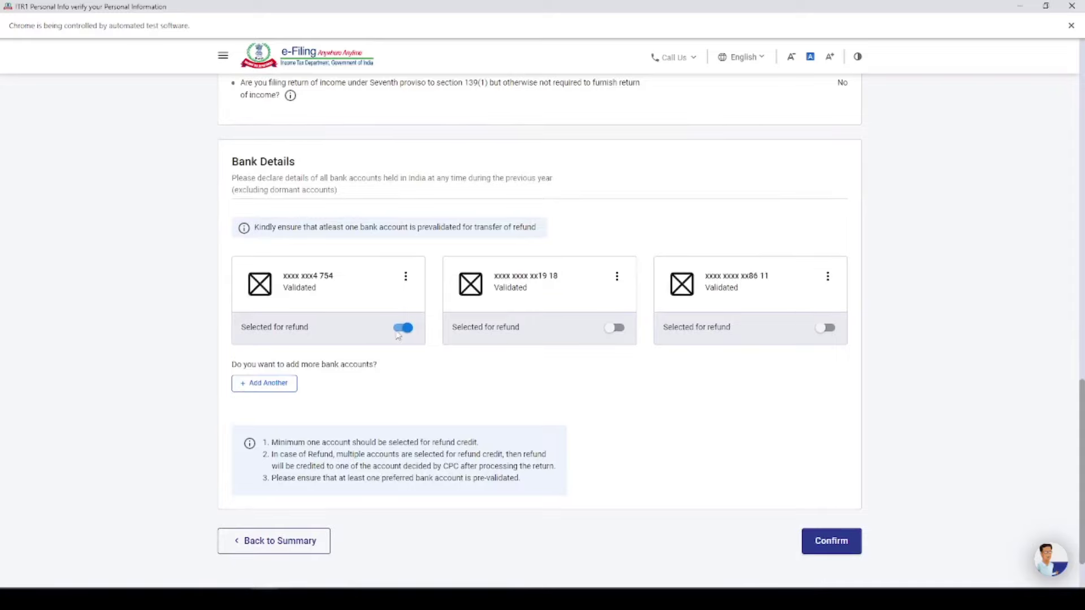
pyautogui.click(843, 541)
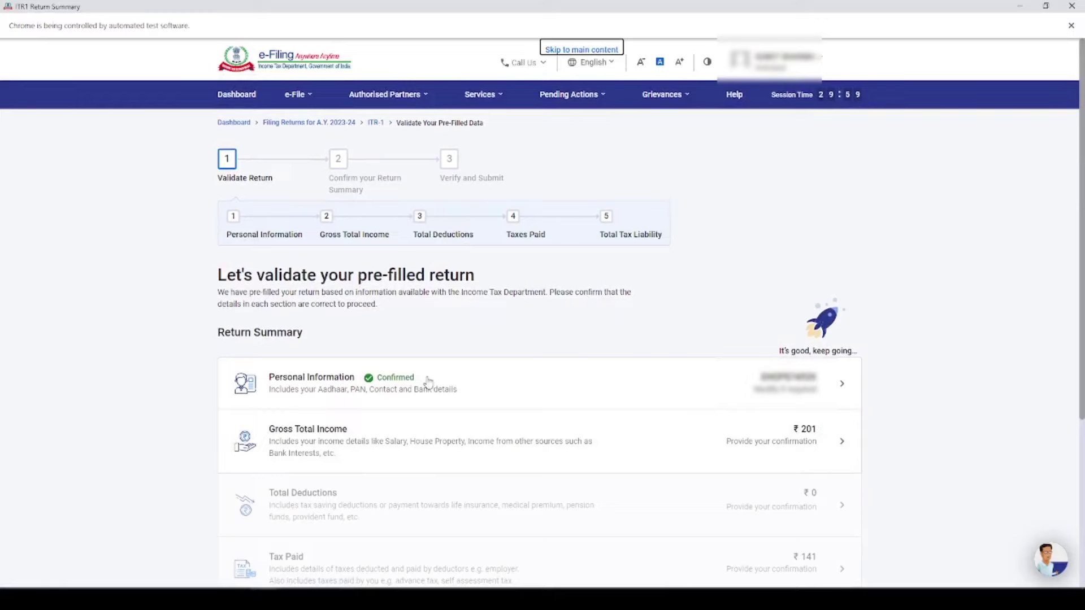
# Step: Open the Gross Total Income section and skip the salary exemption questions
pyautogui.click(315, 436)
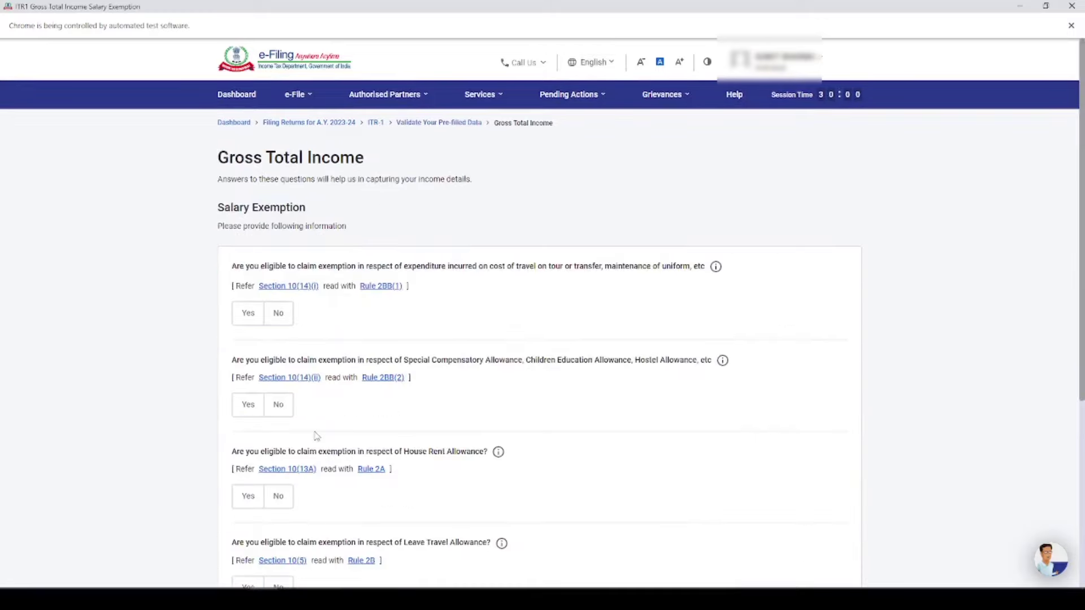
pyautogui.scroll(-5, 443, 308)
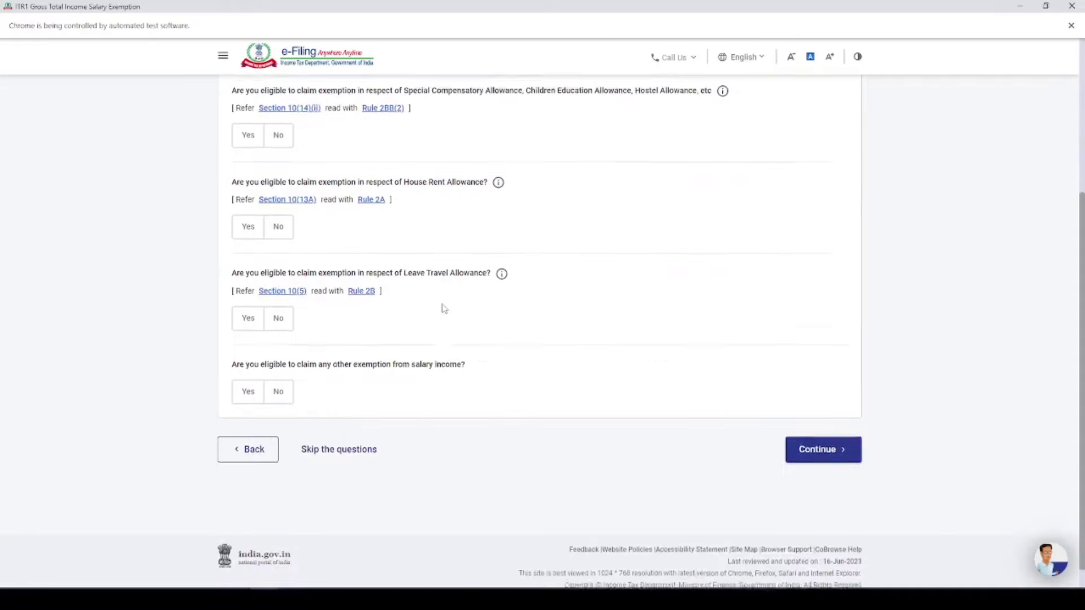
pyautogui.click(321, 443)
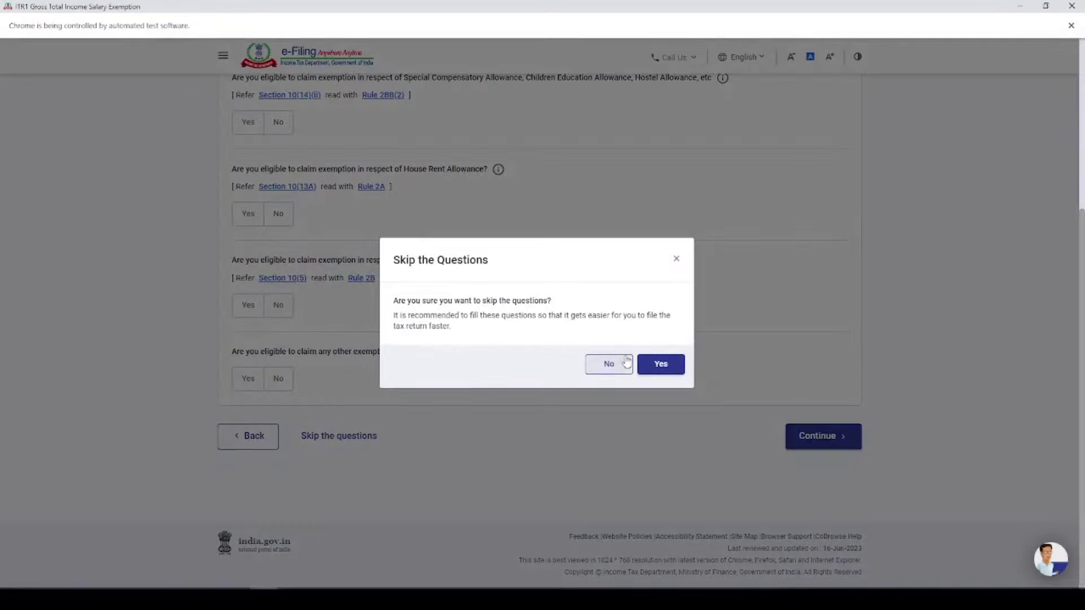
pyautogui.click(671, 366)
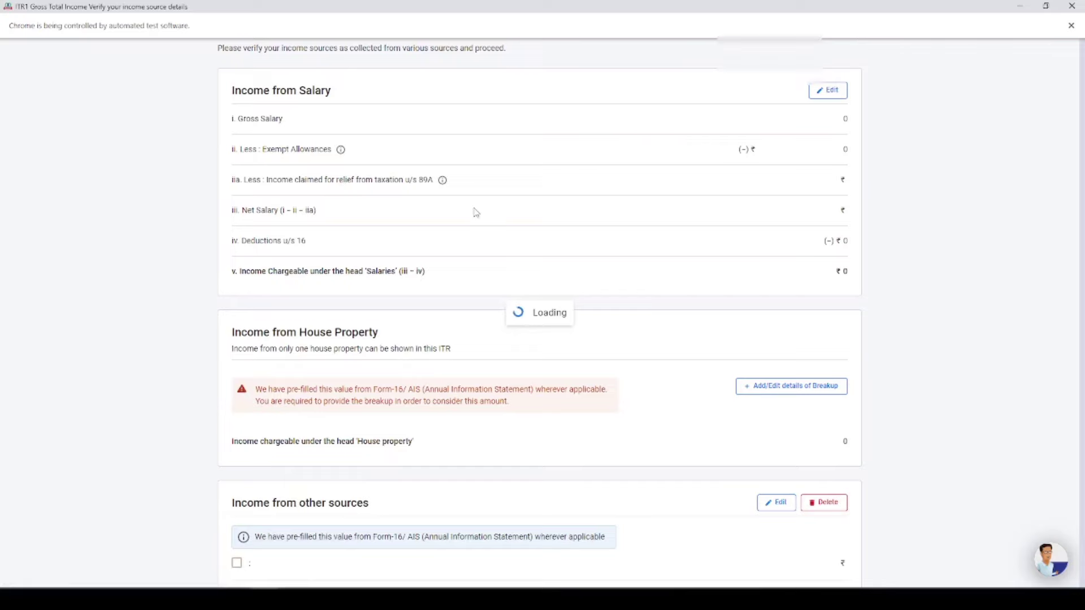
# Step: Edit the income from salary, entering 3,00,000 as salary per section 17(1), check the standard deduction, and save
pyautogui.scroll(-3, 479, 221)
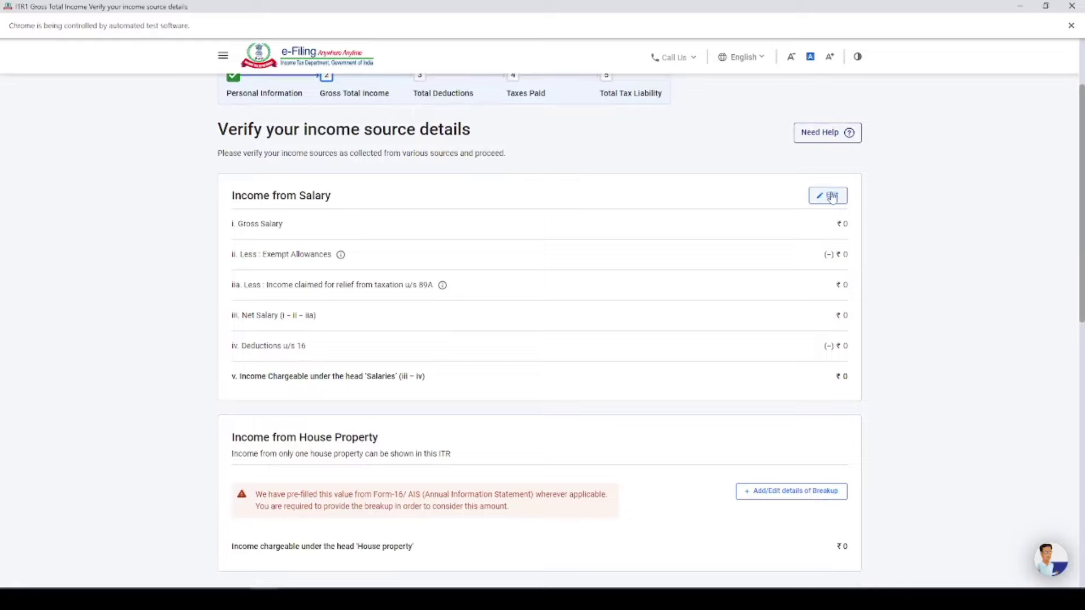
pyautogui.click(831, 197)
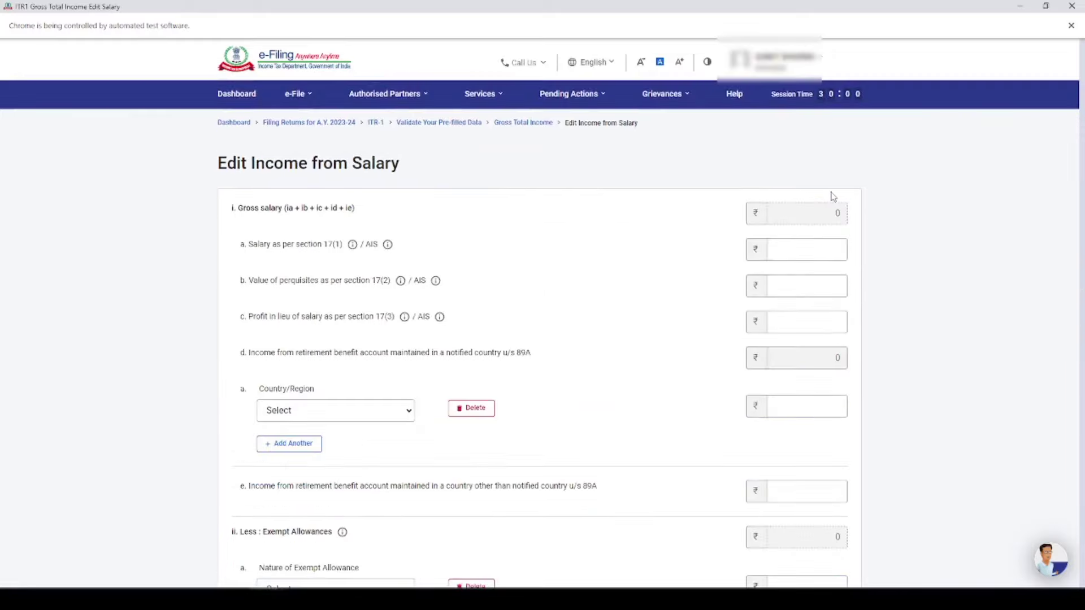
pyautogui.click(786, 247)
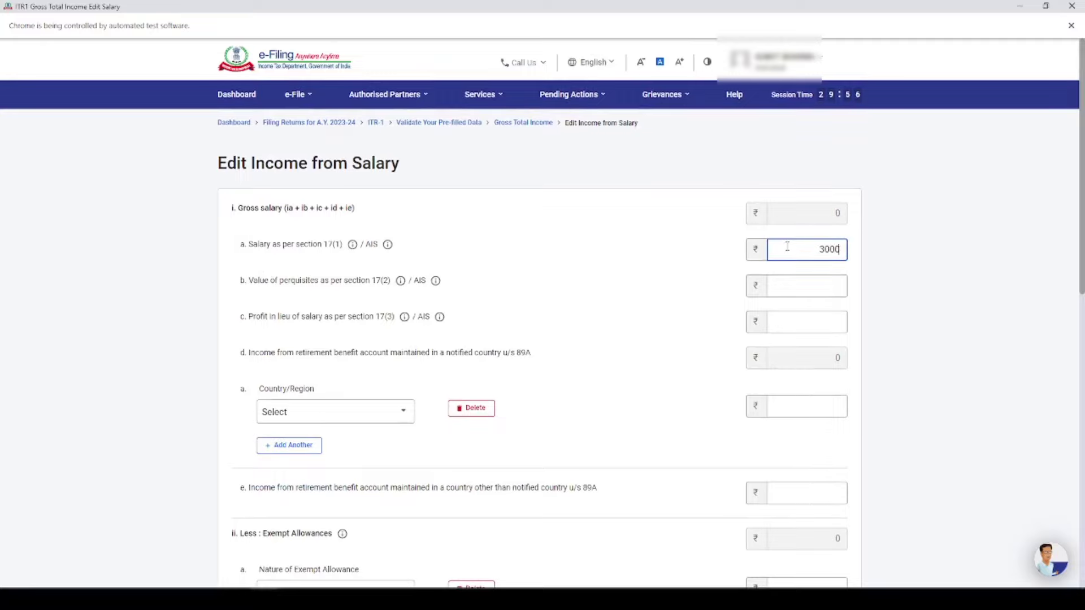
pyautogui.click(612, 248)
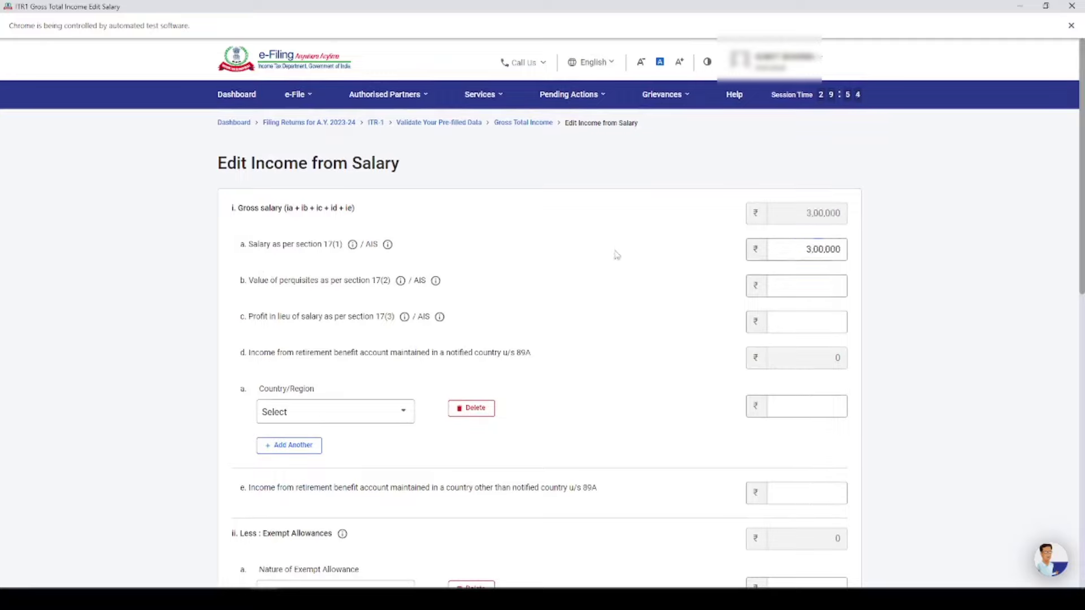
pyautogui.scroll(-5, 621, 260)
pyautogui.scroll(-5, 623, 261)
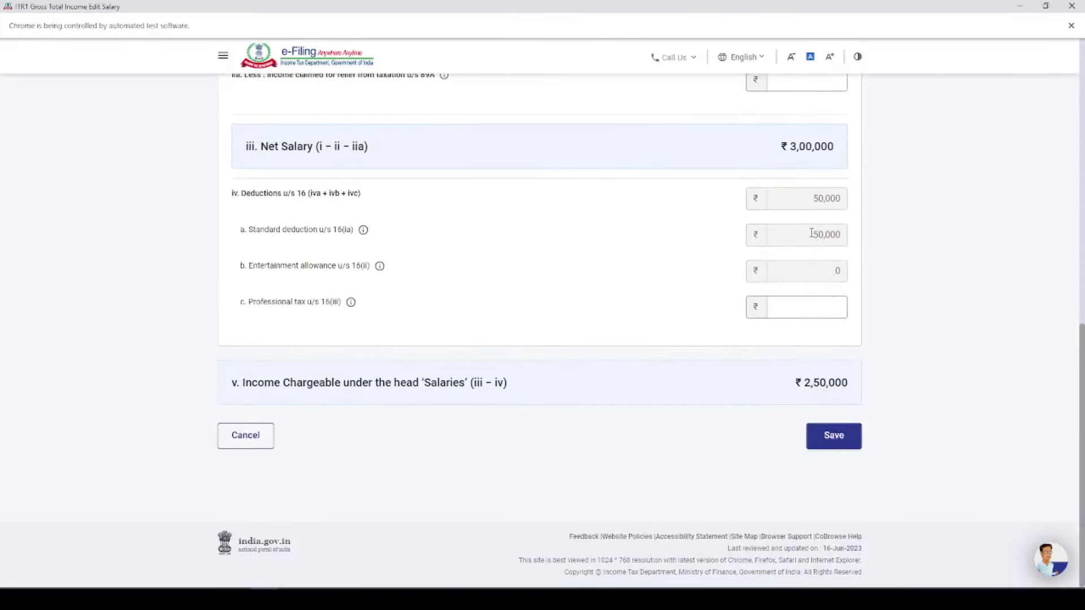
pyautogui.moveTo(812, 233); pyautogui.dragTo(845, 232)
pyautogui.click(847, 437)
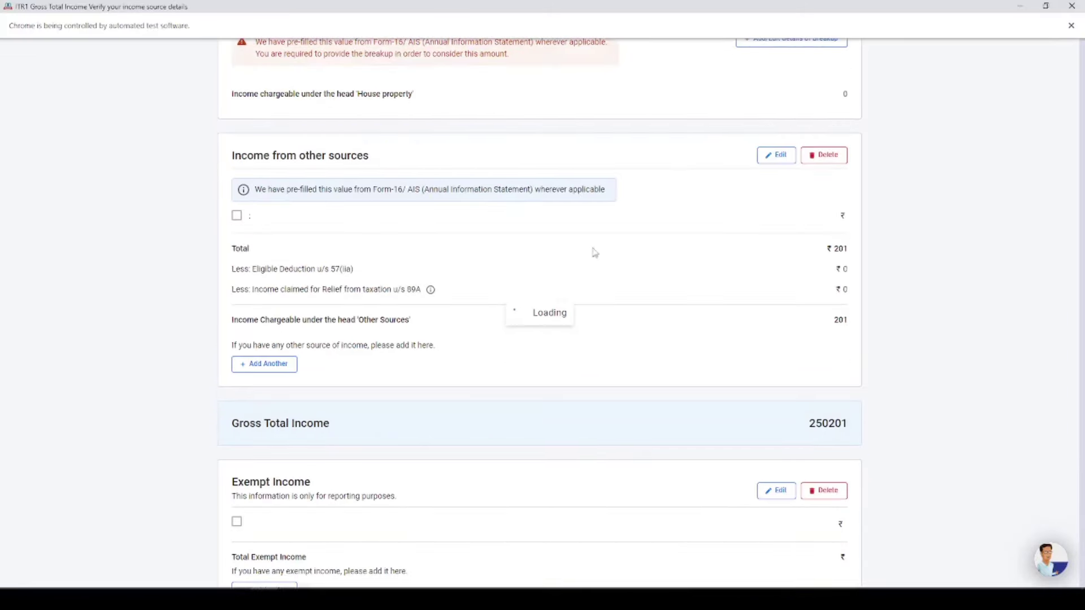
pyautogui.scroll(-8, 599, 230)
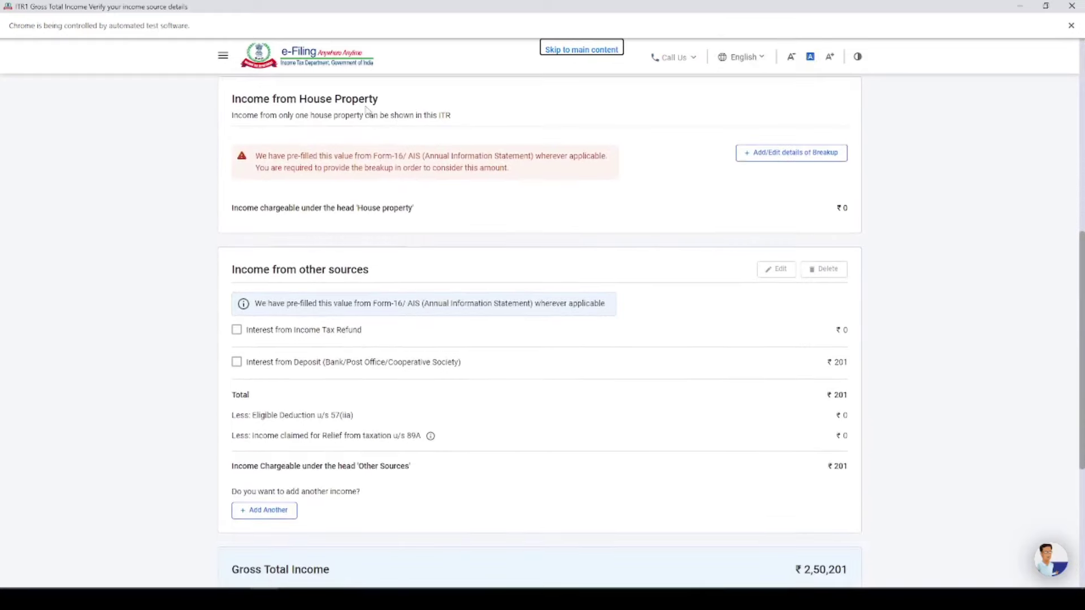
pyautogui.click(780, 153)
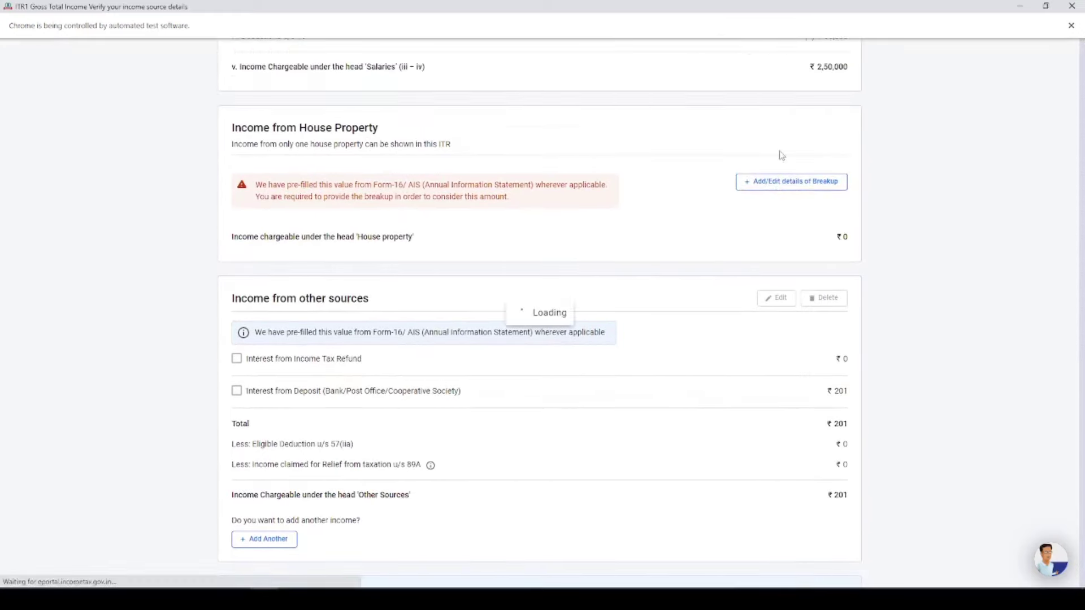
pyautogui.click(314, 299)
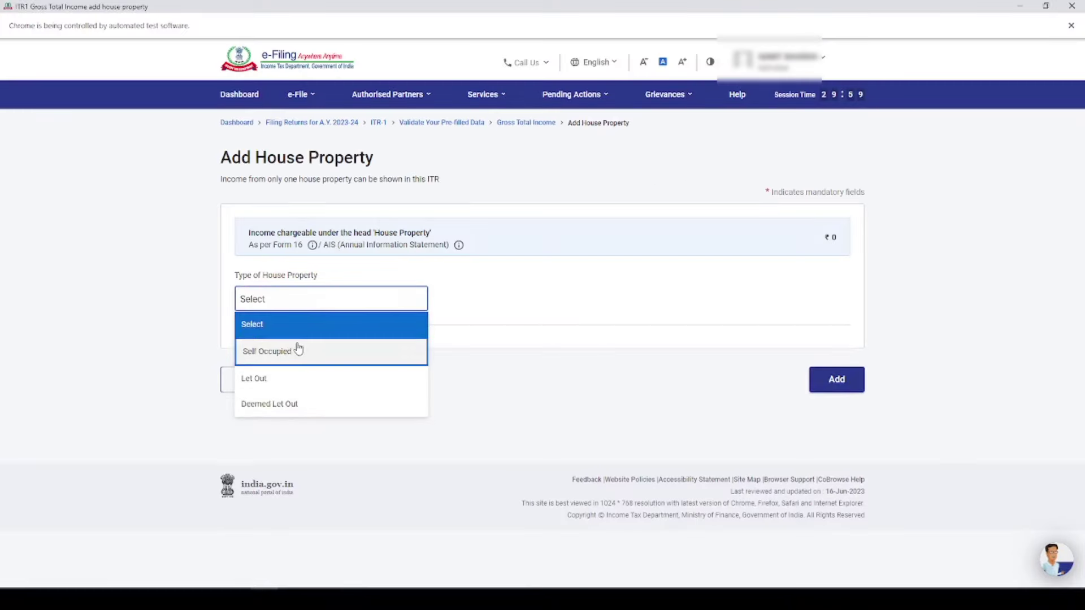
pyautogui.press('Down')
pyautogui.press('Return')
pyautogui.click(831, 372)
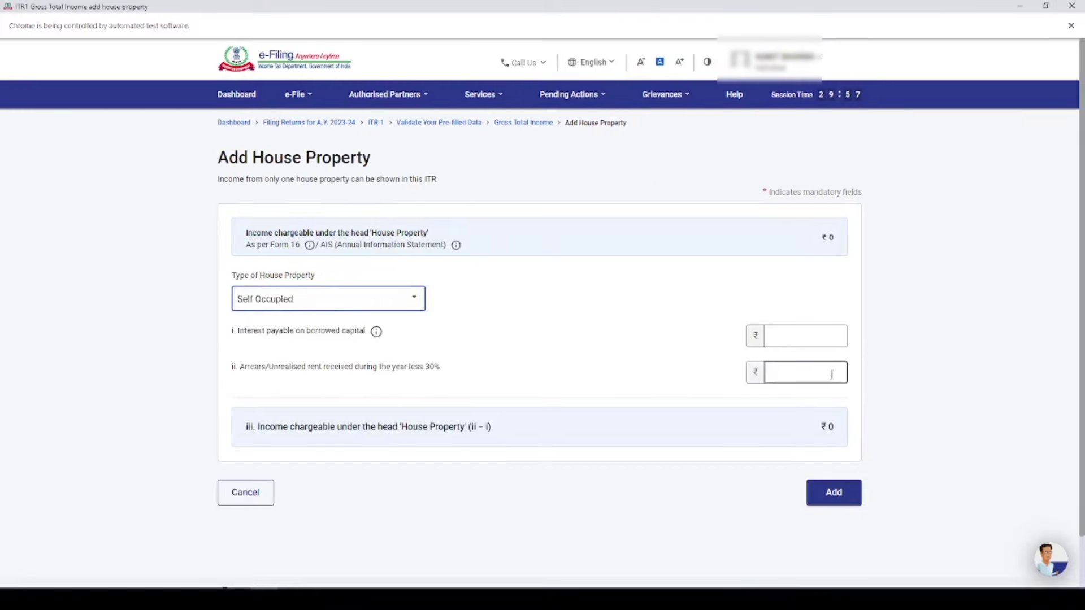
pyautogui.click(235, 495)
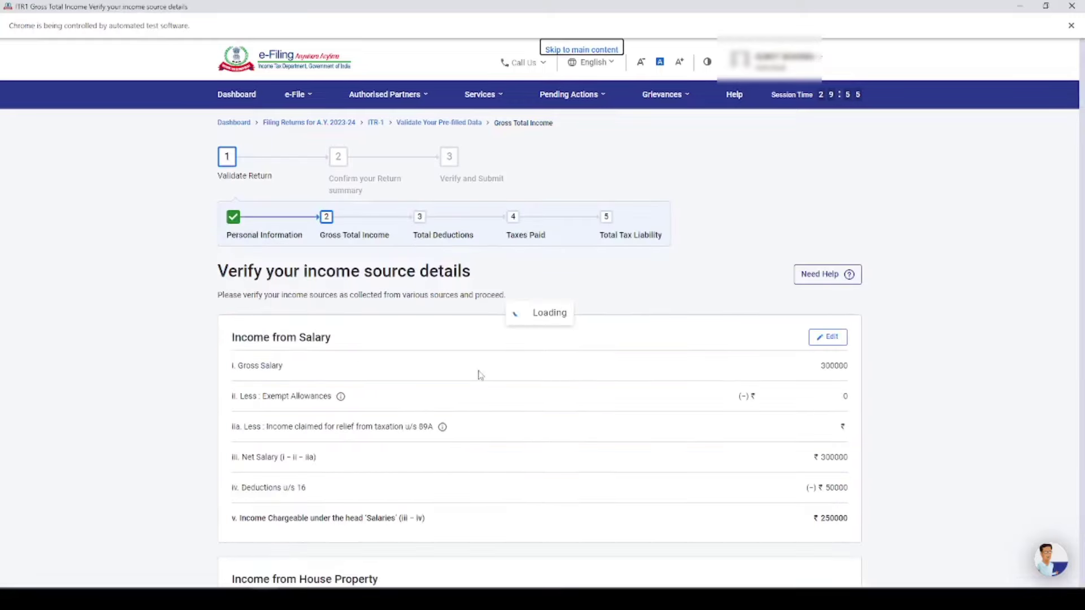
# Step: Change the Interest from Deposit amount under other sources to 49,879, consulting the Form 26AS statement for the figure, and save it
pyautogui.scroll(-8, 485, 327)
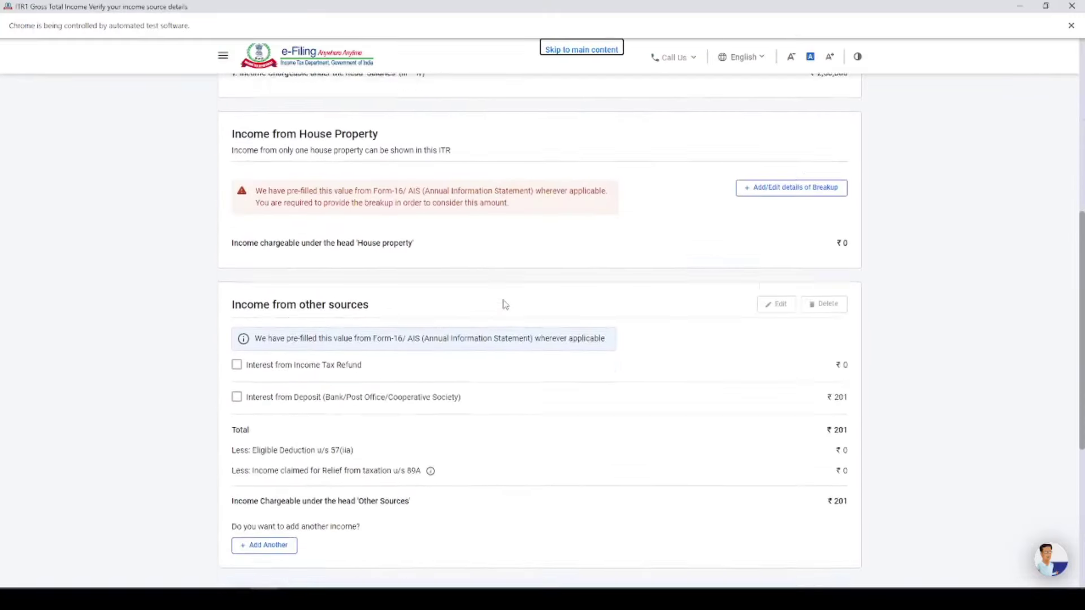
pyautogui.scroll(-3, 504, 304)
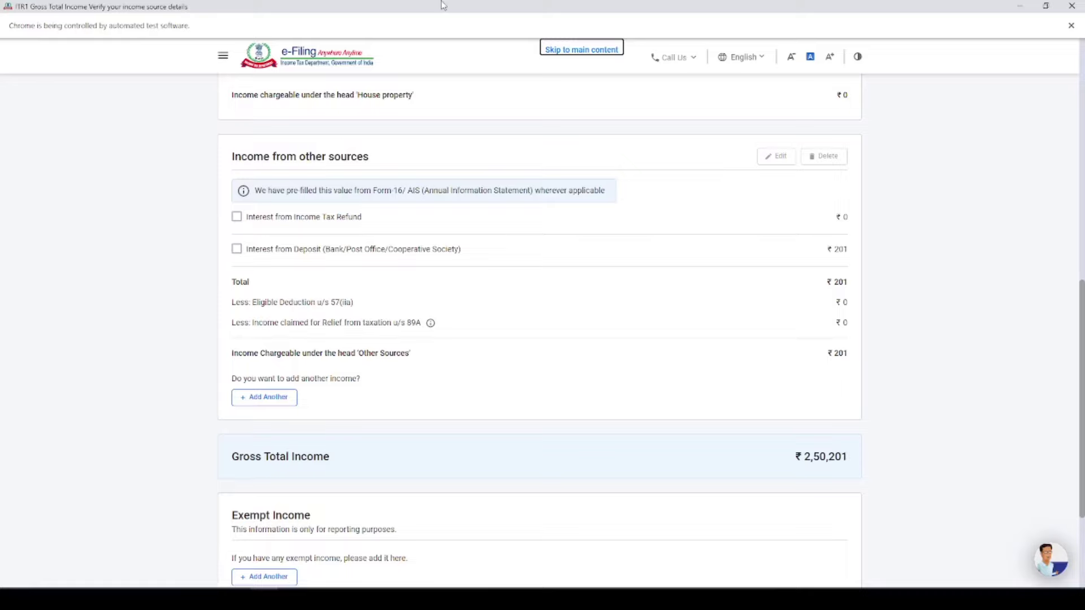
pyautogui.click(237, 219)
pyautogui.click(237, 221)
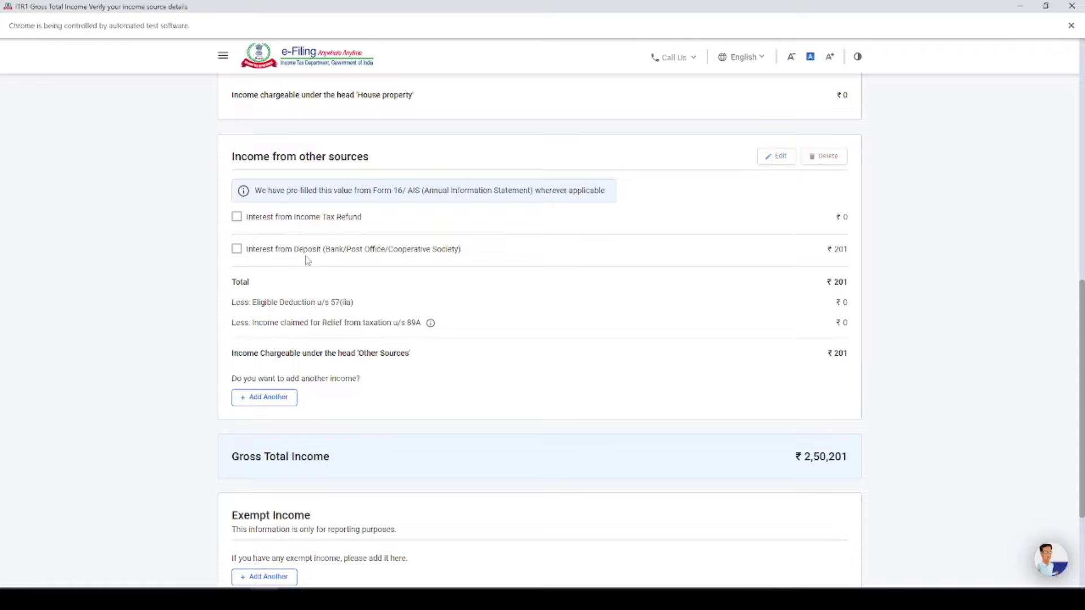
pyautogui.click(237, 249)
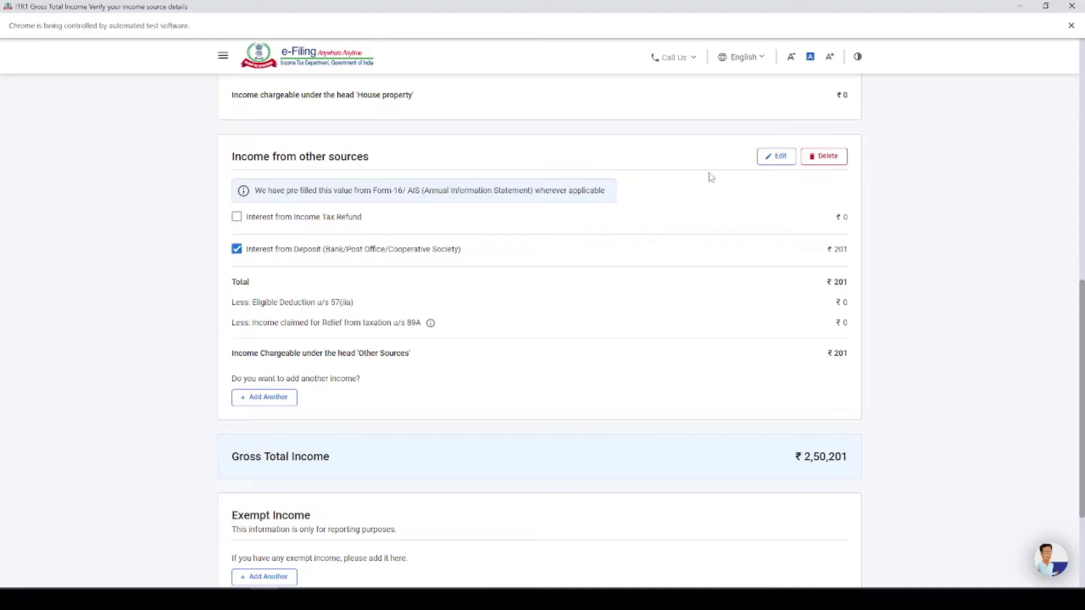
pyautogui.click(774, 157)
pyautogui.click(491, 210)
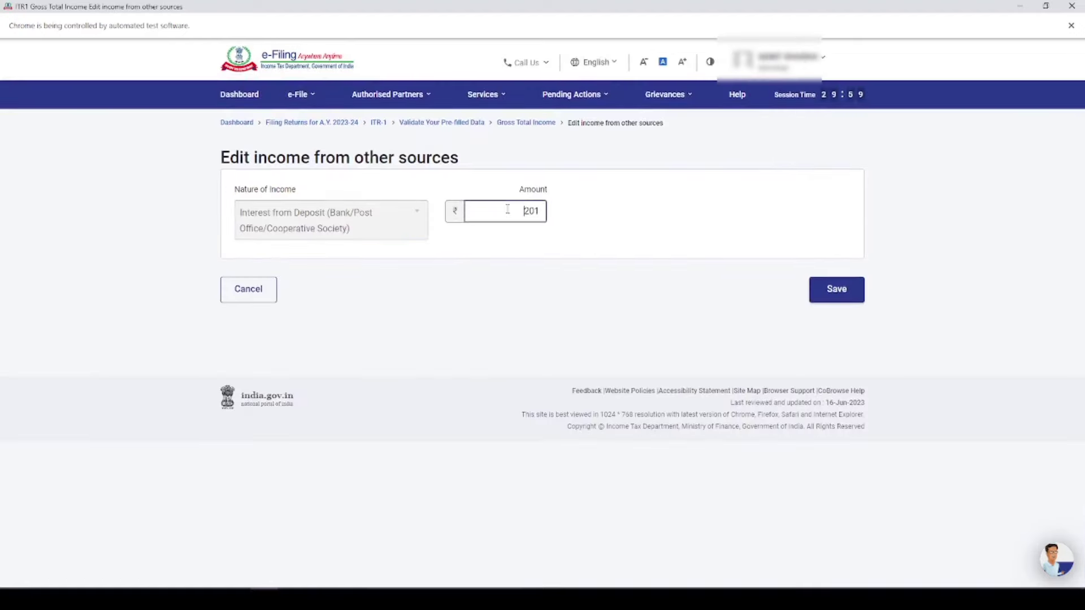
pyautogui.moveTo(291, 598)
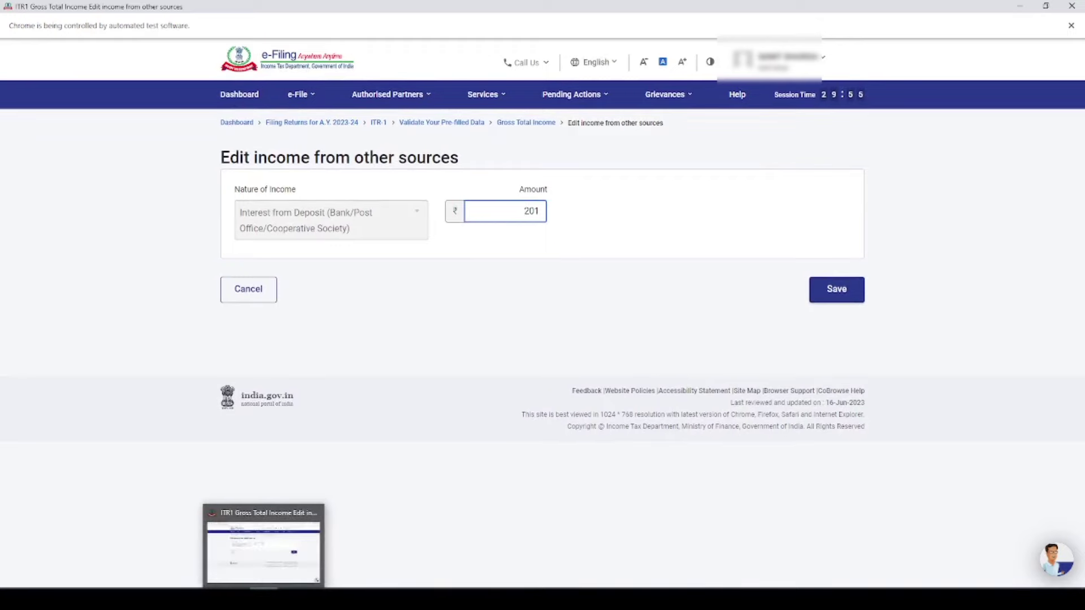
pyautogui.click(291, 599)
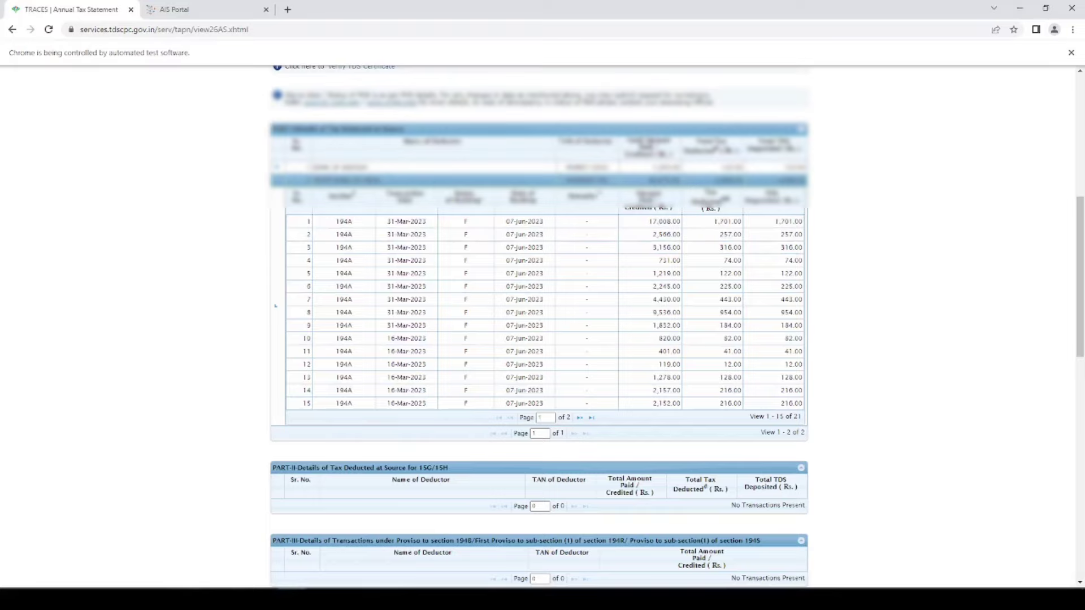
pyautogui.hotkey('alt', 'Tab')
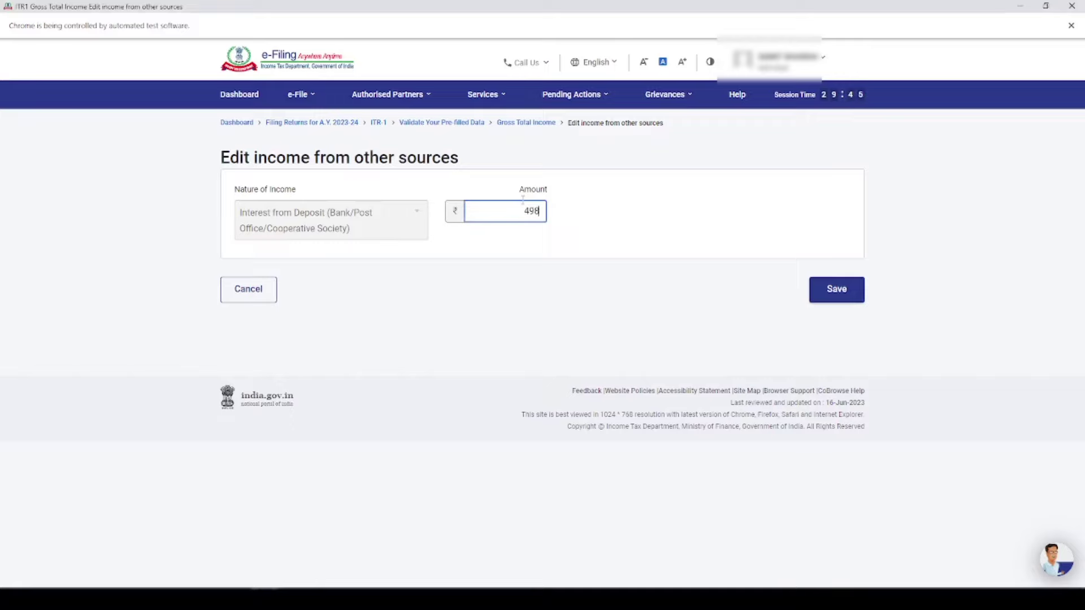
pyautogui.write('9')
pyautogui.click(835, 288)
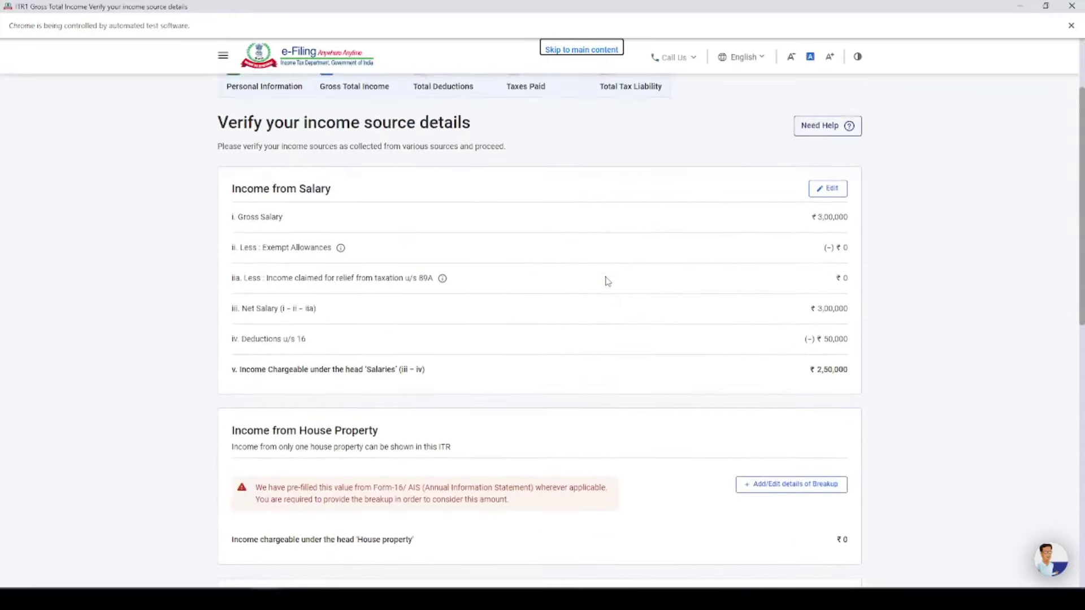
pyautogui.scroll(-8, 608, 281)
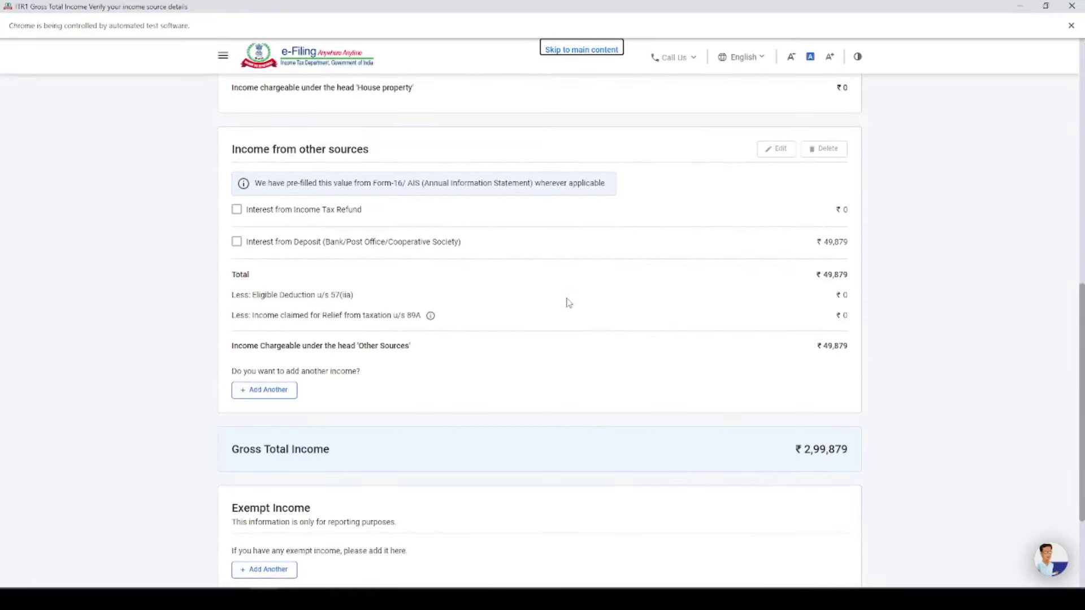
# Step: Add savings bank account interest of 4,500 as another income from other sources and continue past the remaining questions
pyautogui.scroll(-3, 568, 303)
pyautogui.scroll(2, 392, 233)
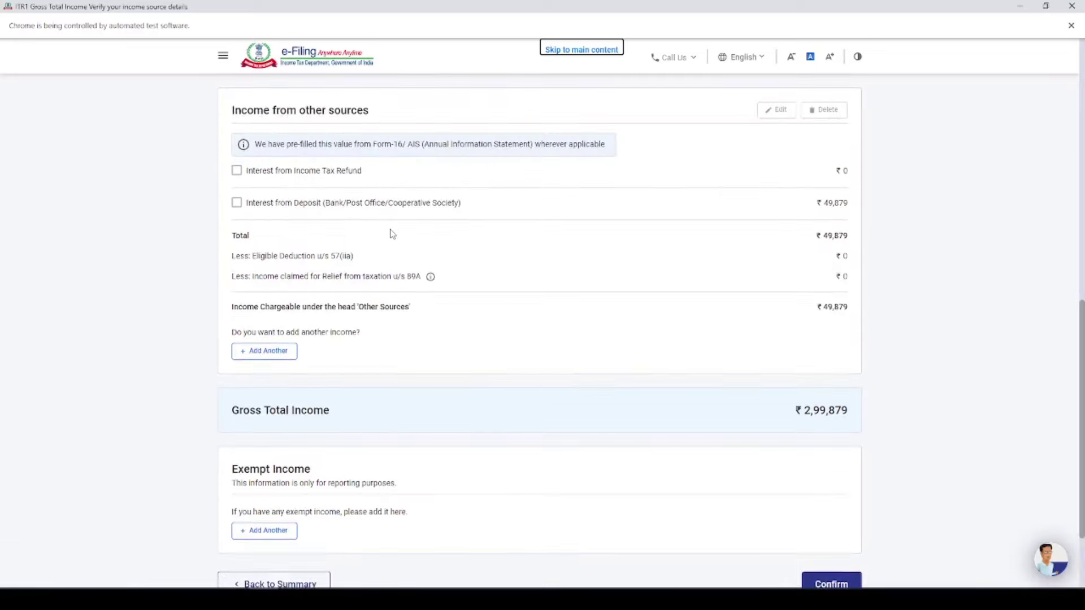
pyautogui.scroll(-3, 360, 308)
pyautogui.click(263, 236)
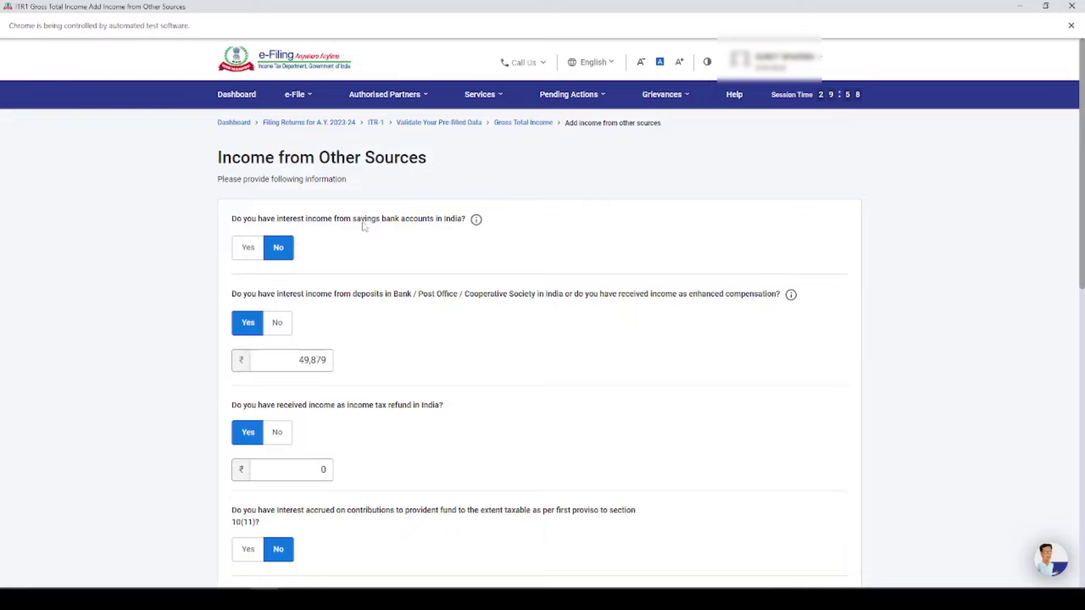
pyautogui.click(247, 251)
pyautogui.click(311, 279)
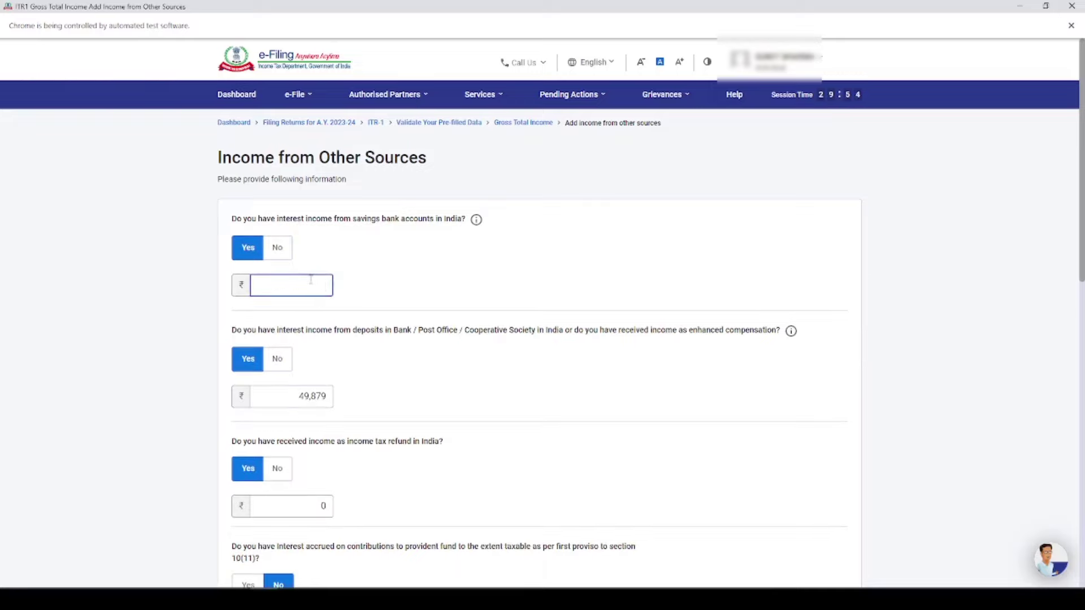
pyautogui.click(545, 222)
pyautogui.scroll(-2, 336, 307)
pyautogui.scroll(-10, 341, 272)
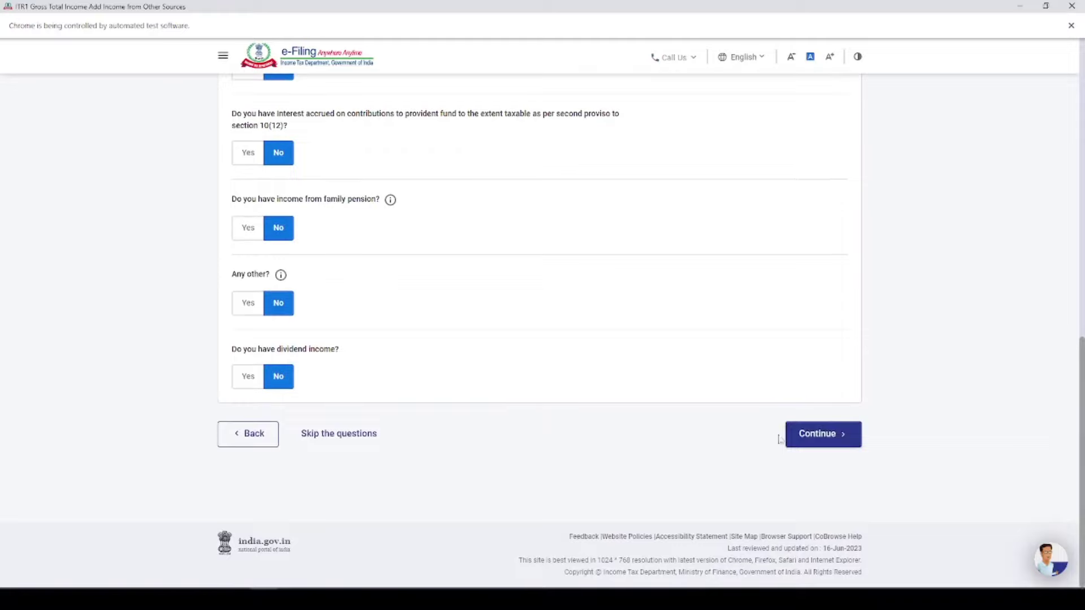
pyautogui.click(818, 434)
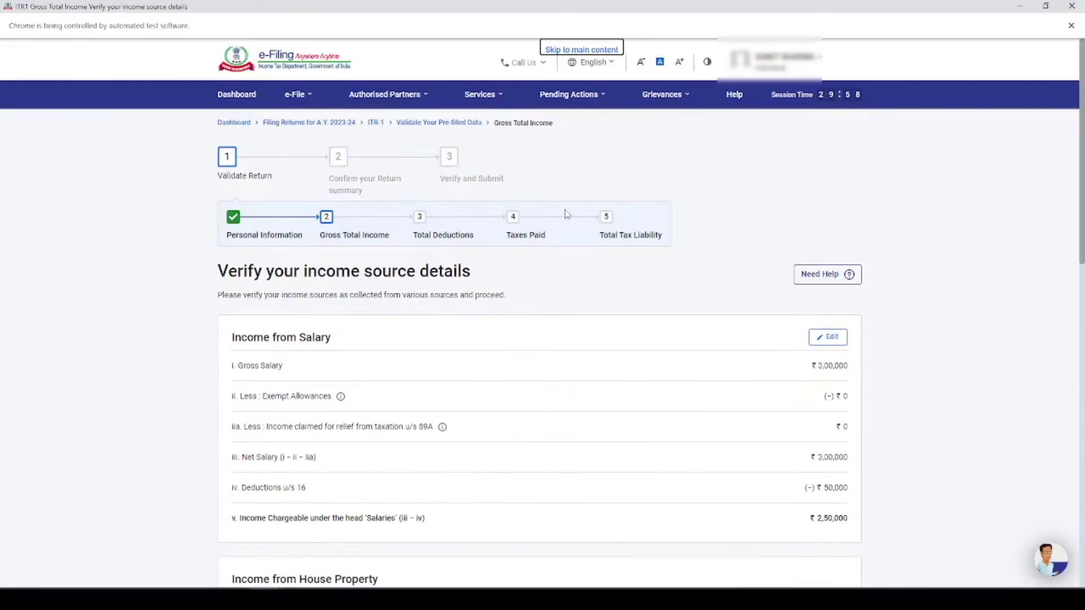
# Step: Check the income source details, including the savings interest, and confirm the Gross Total Income section
pyautogui.scroll(-5, 511, 258)
pyautogui.scroll(-7, 512, 258)
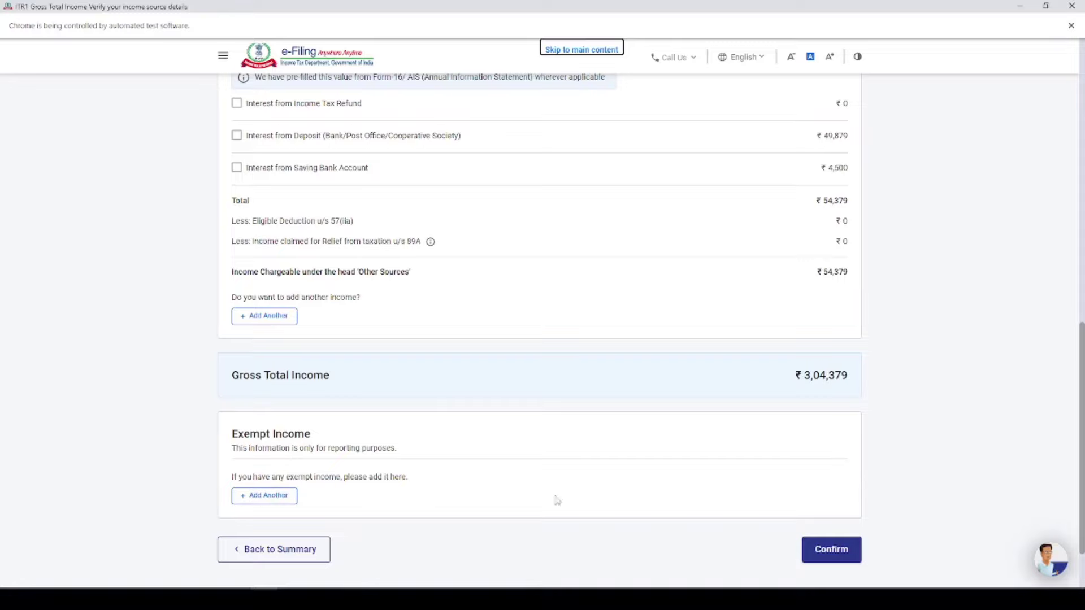
pyautogui.click(828, 550)
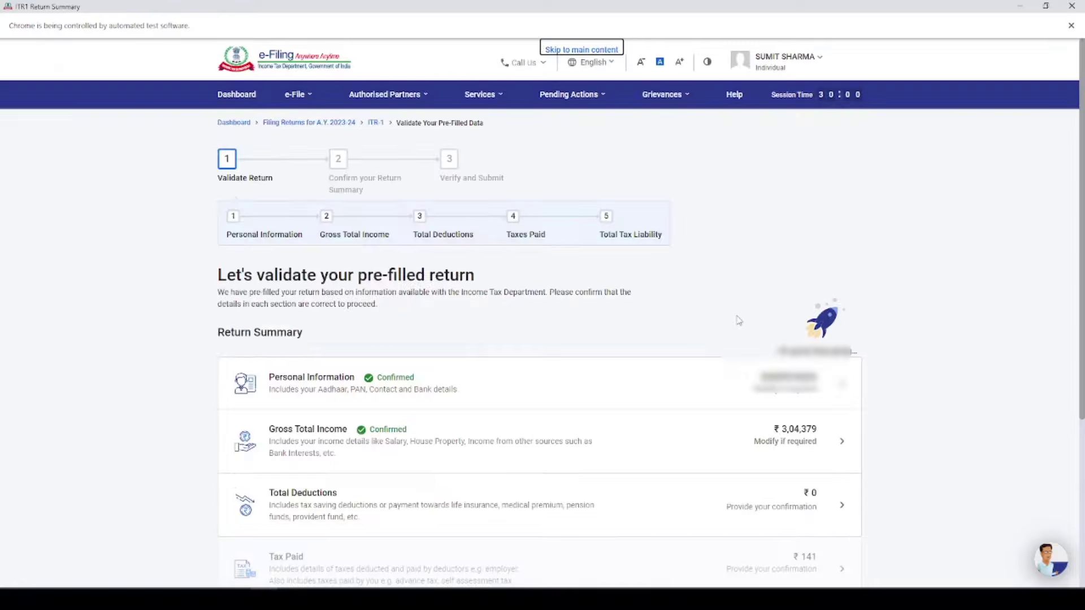
# Step: Open the Total Deductions section and skip the deduction eligibility questions
pyautogui.scroll(-4, 638, 315)
pyautogui.click(353, 273)
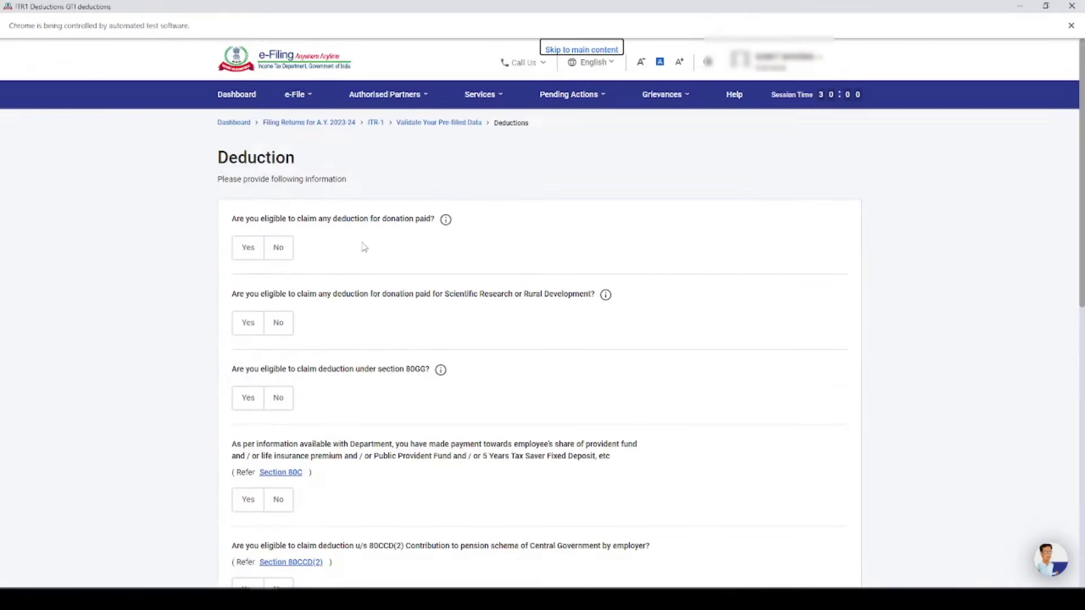
pyautogui.scroll(-10, 359, 249)
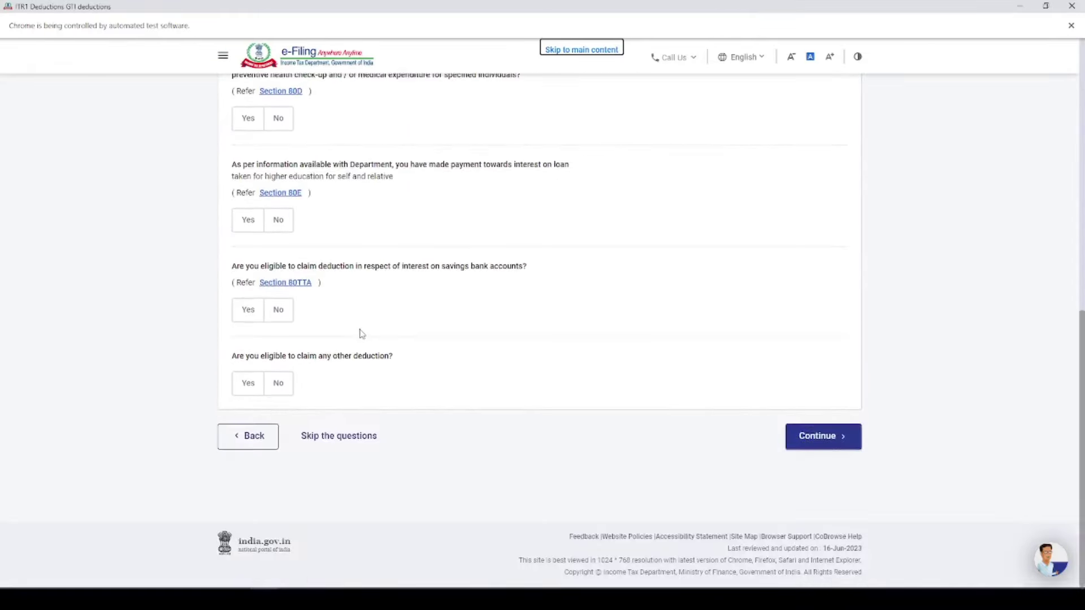
pyautogui.click(332, 436)
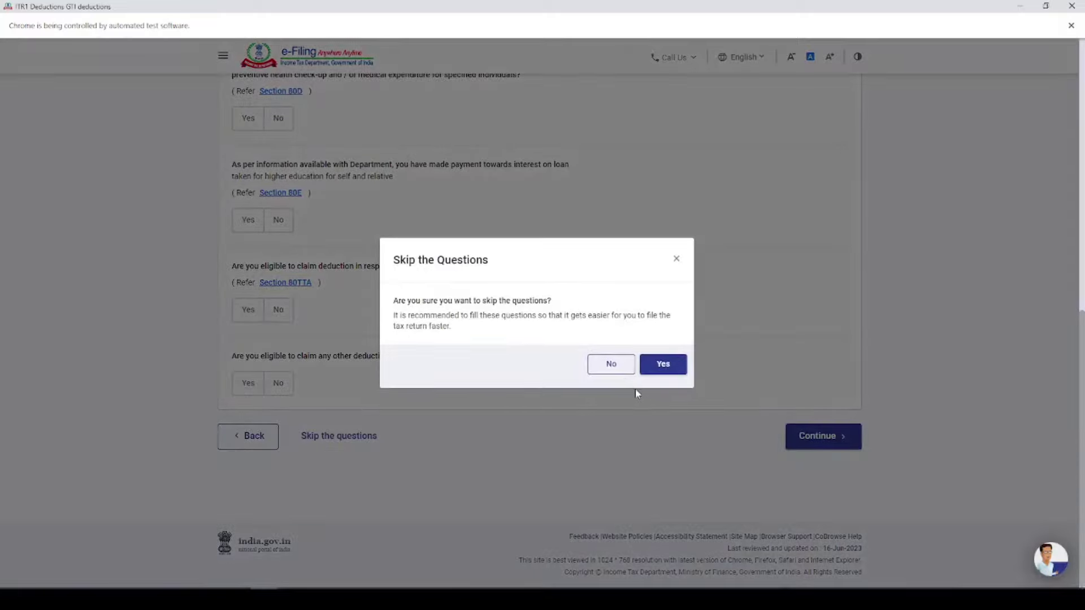
pyautogui.click(664, 364)
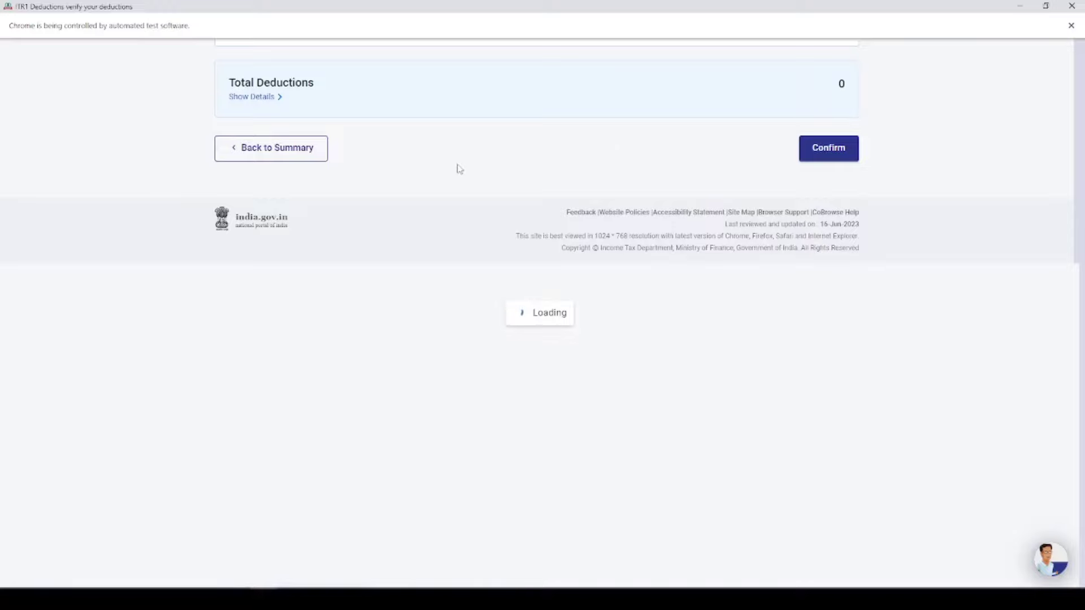
# Step: Add an 80TTA deduction of 4,500 for interest on saving bank accounts
pyautogui.scroll(-5, 584, 271)
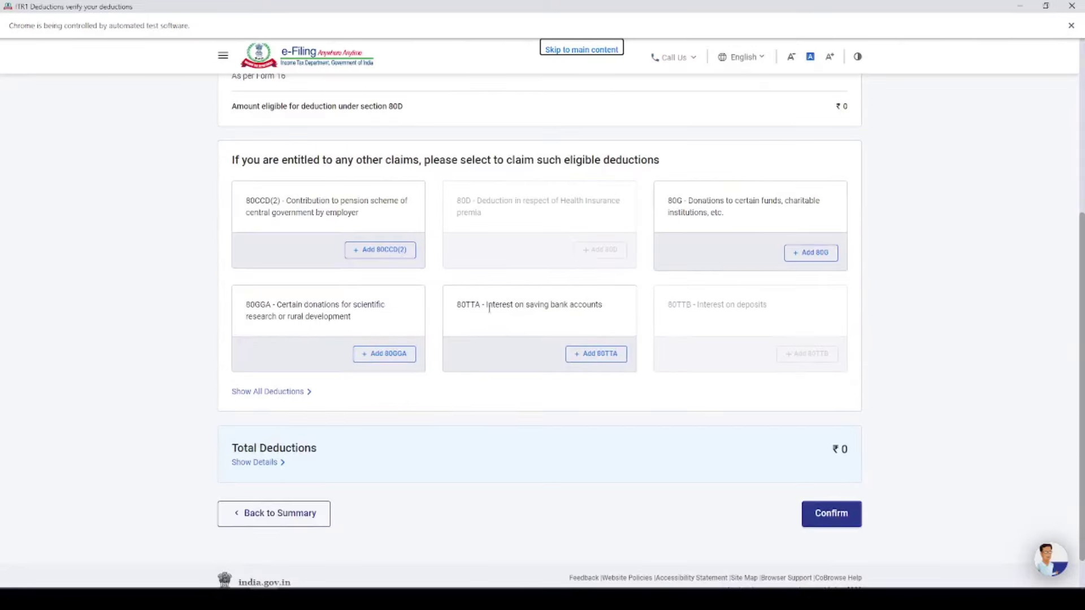
pyautogui.click(602, 355)
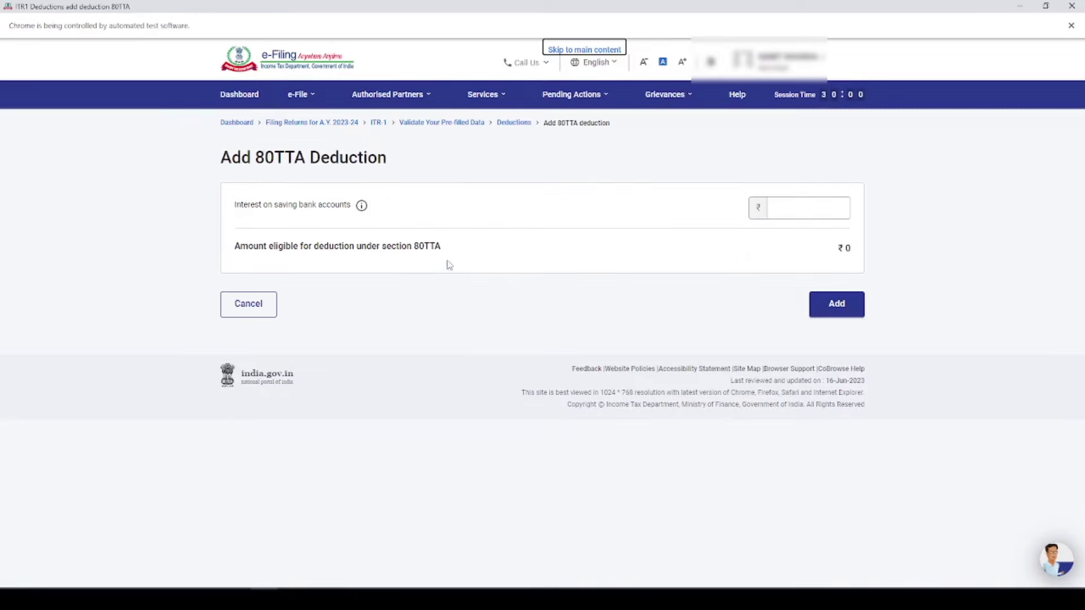
pyautogui.click(788, 201)
pyautogui.write('4500')
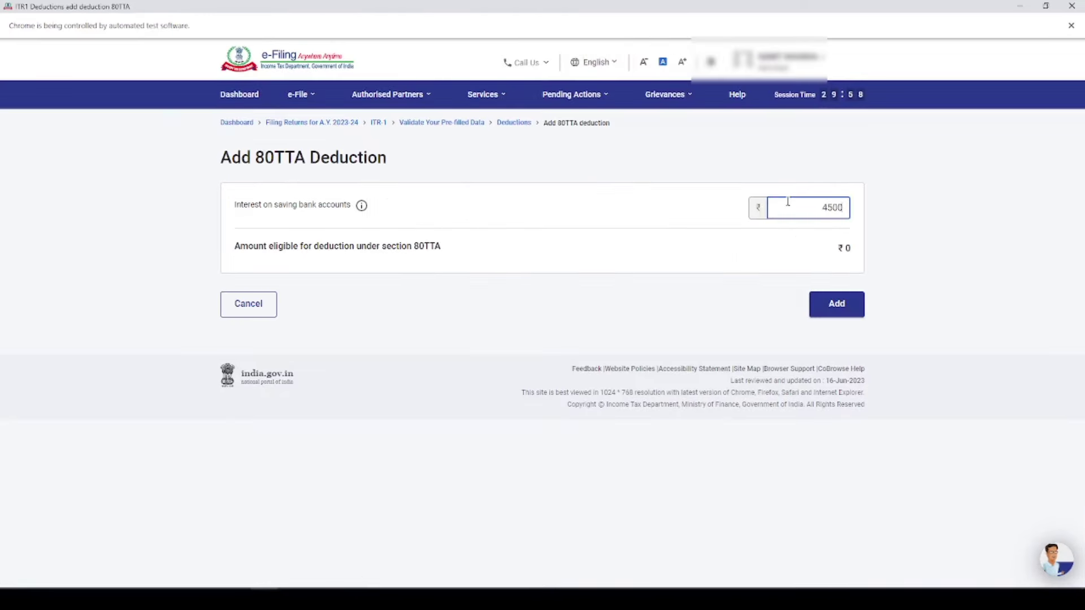
pyautogui.click(842, 308)
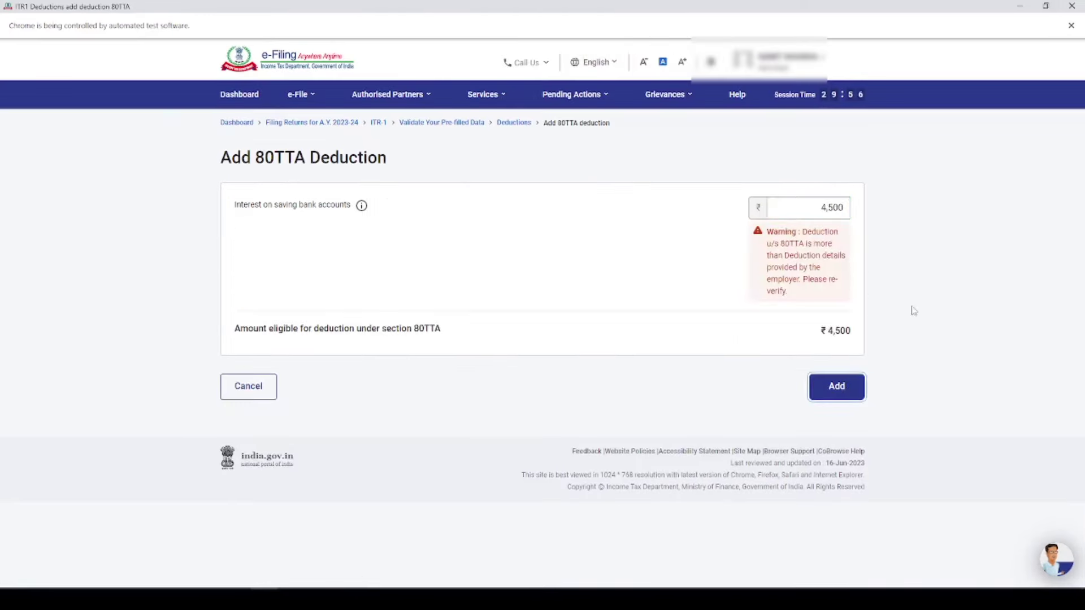
pyautogui.click(840, 393)
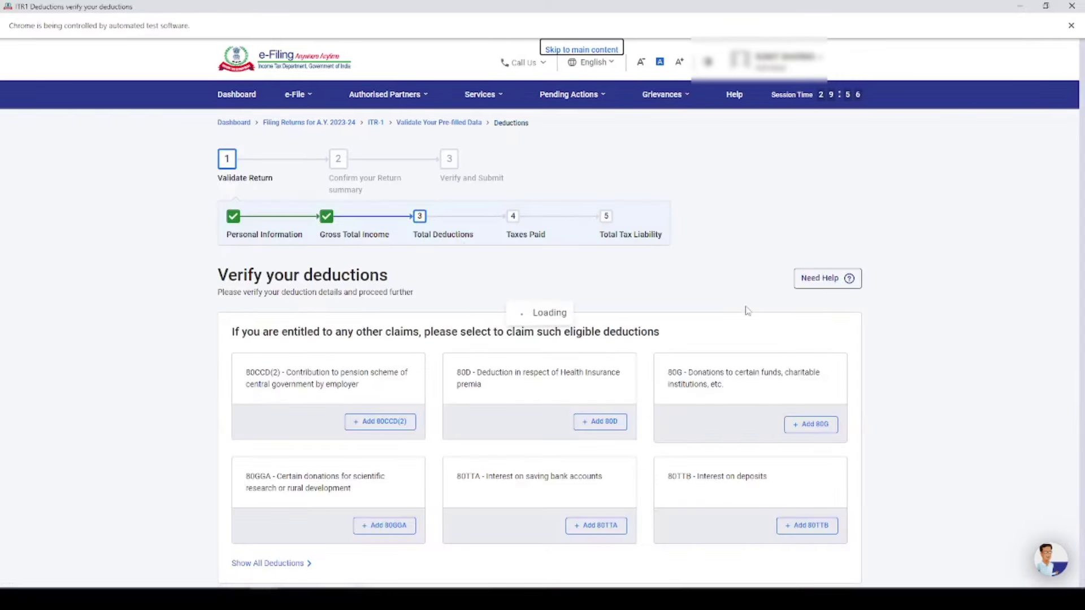
# Step: Confirm the Total Deductions section and open the Tax Paid section
pyautogui.scroll(-10, 747, 312)
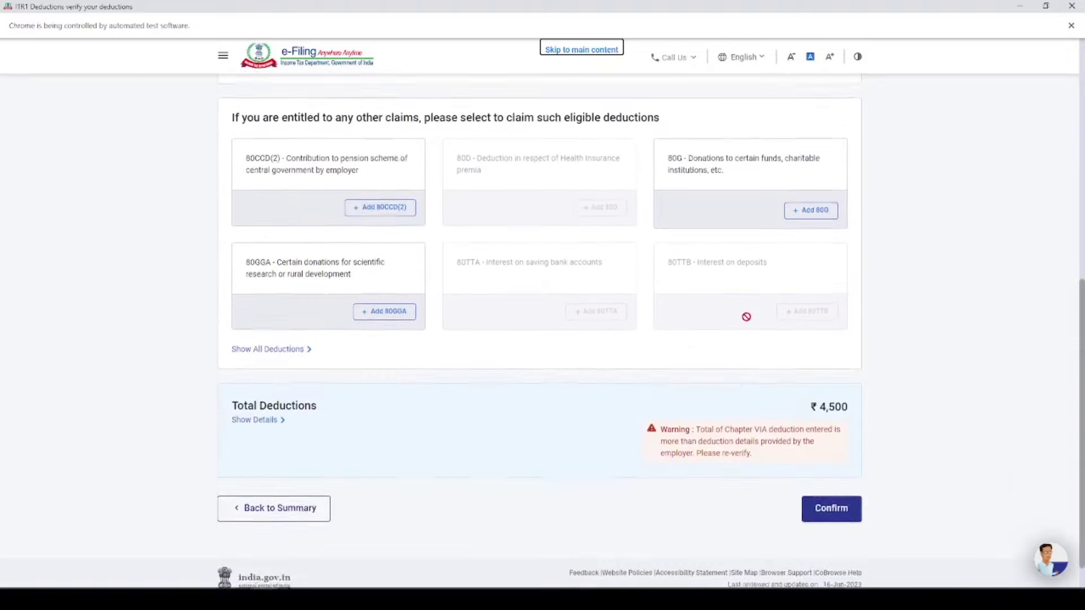
pyautogui.click(829, 472)
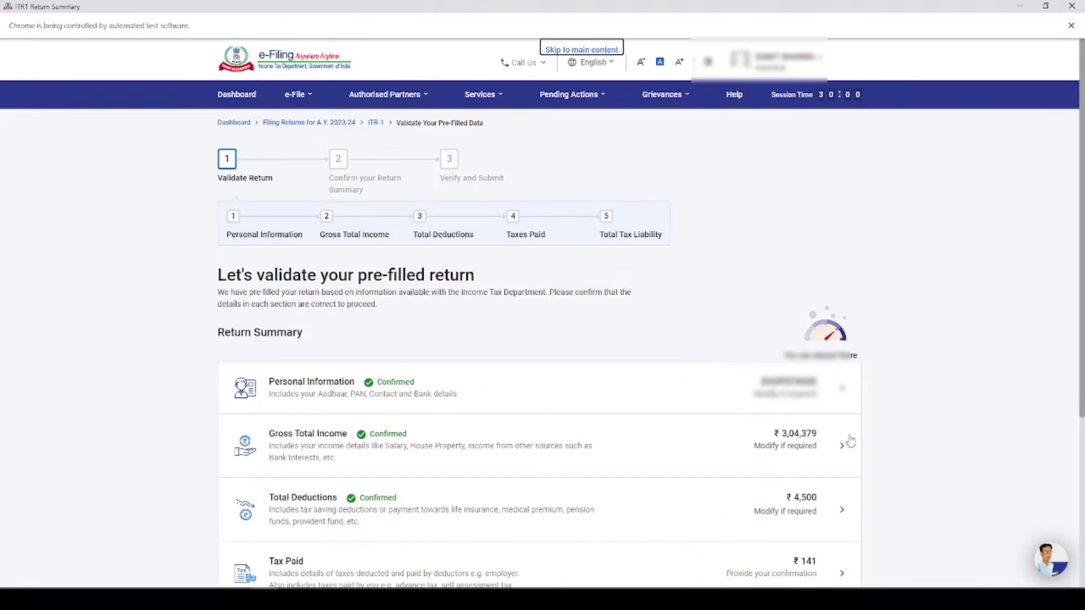
pyautogui.scroll(-4, 644, 283)
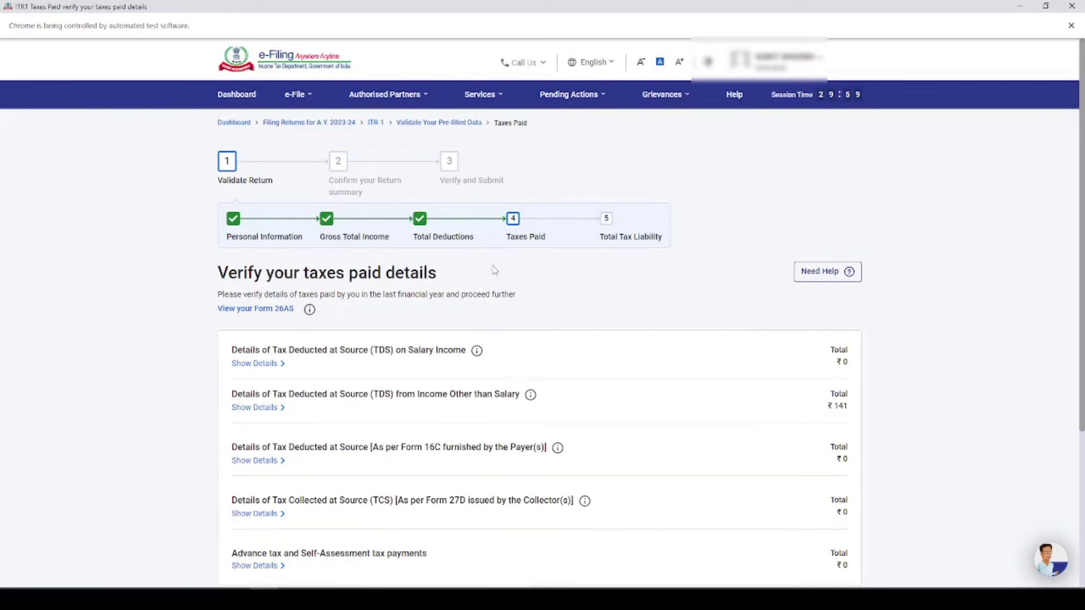
# Step: Open the second deductor's entry for TDS from income other than salary for editing, choosing 2022 as the year of tax deduction
pyautogui.scroll(-3, 458, 264)
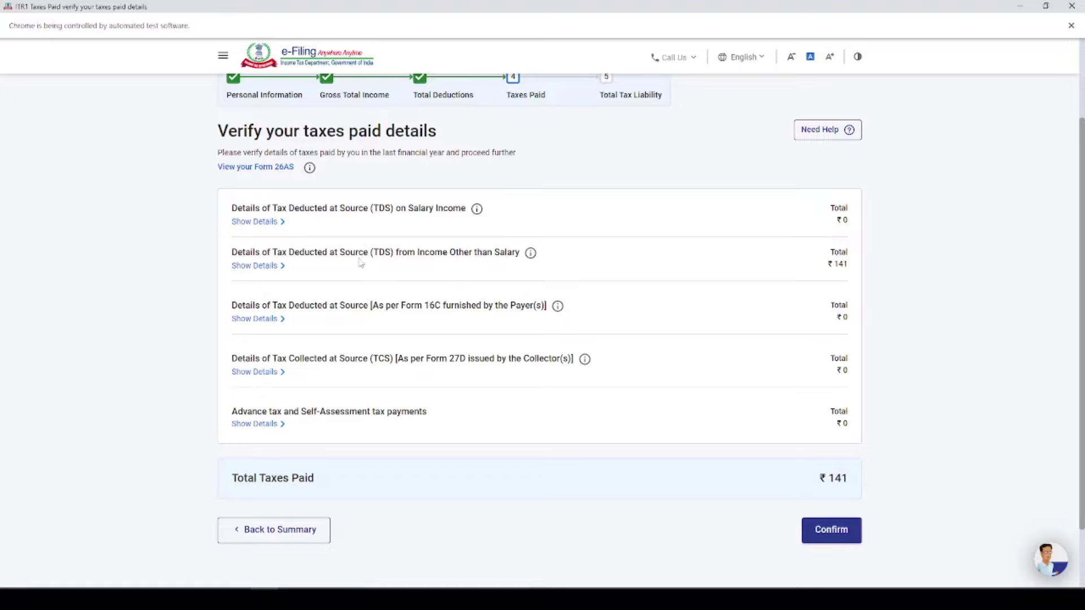
pyautogui.click(281, 267)
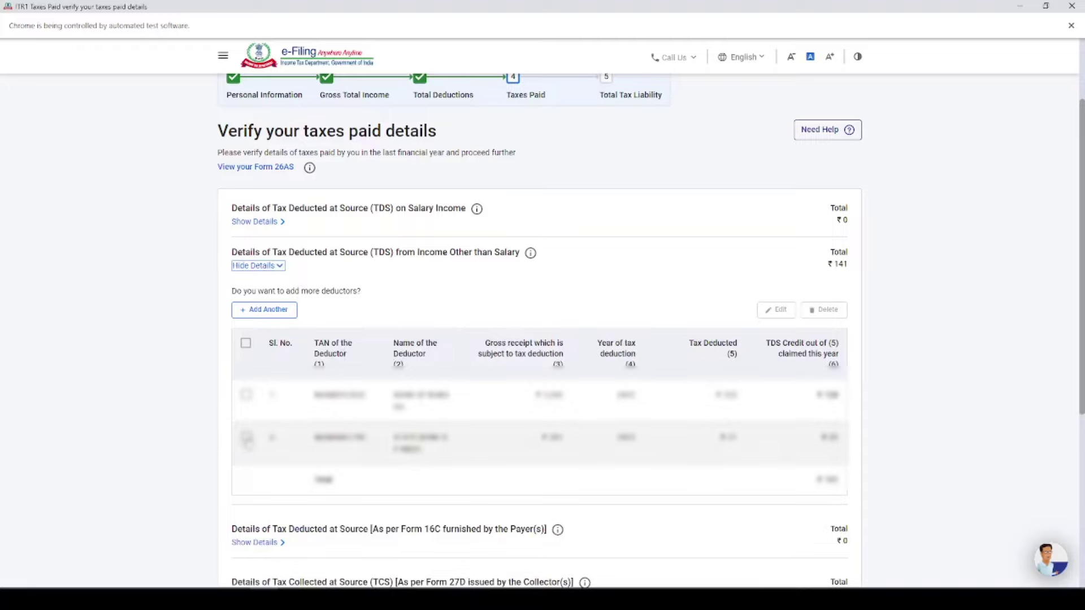
pyautogui.click(247, 437)
pyautogui.click(777, 311)
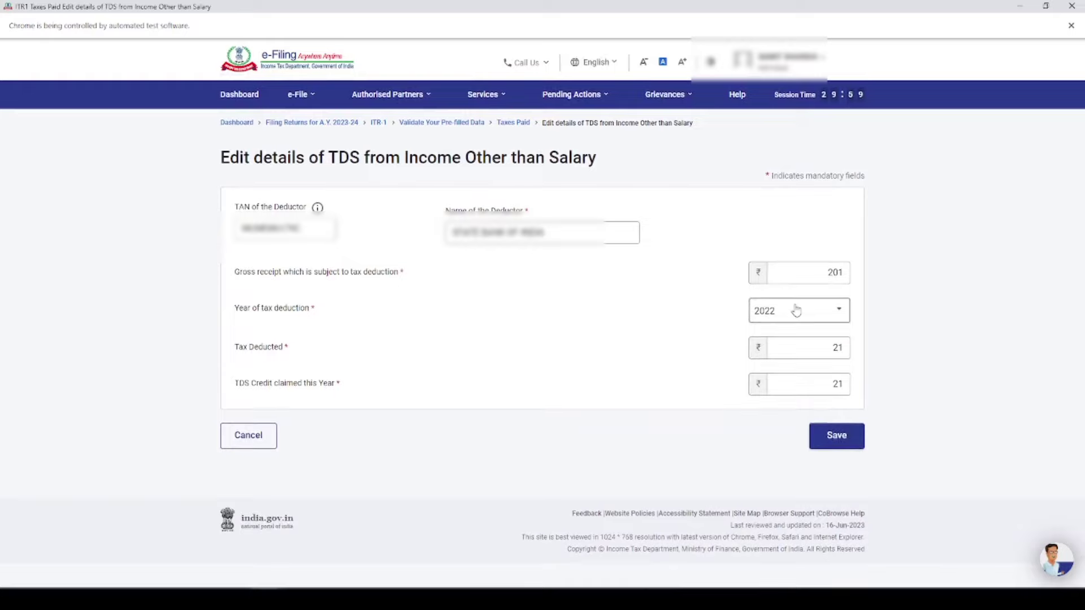
pyautogui.click(791, 315)
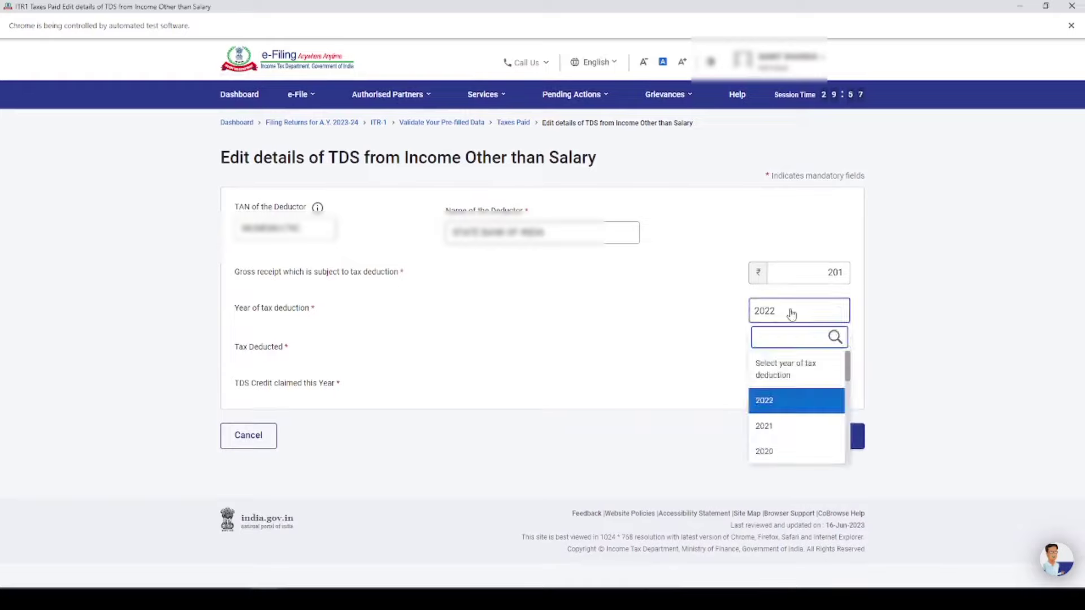
pyautogui.scroll(-2, 785, 424)
pyautogui.scroll(2, 787, 425)
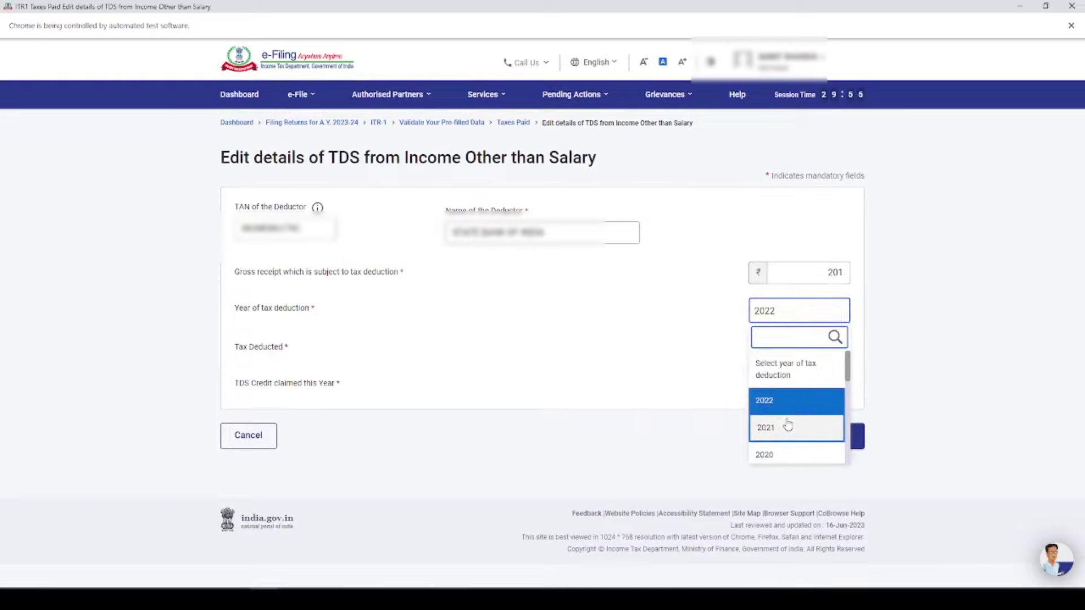
pyautogui.click(787, 411)
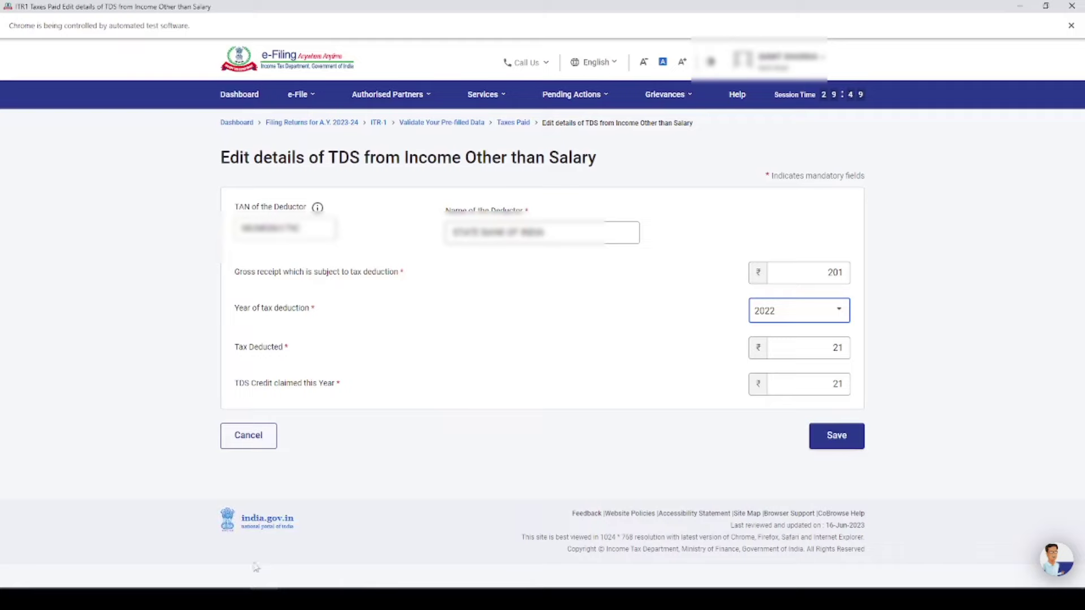
# Step: Set the gross receipt subject to tax deduction to 49,879, consulting the Form 26AS statement for the figure
pyautogui.hotkey('alt', 'Tab')
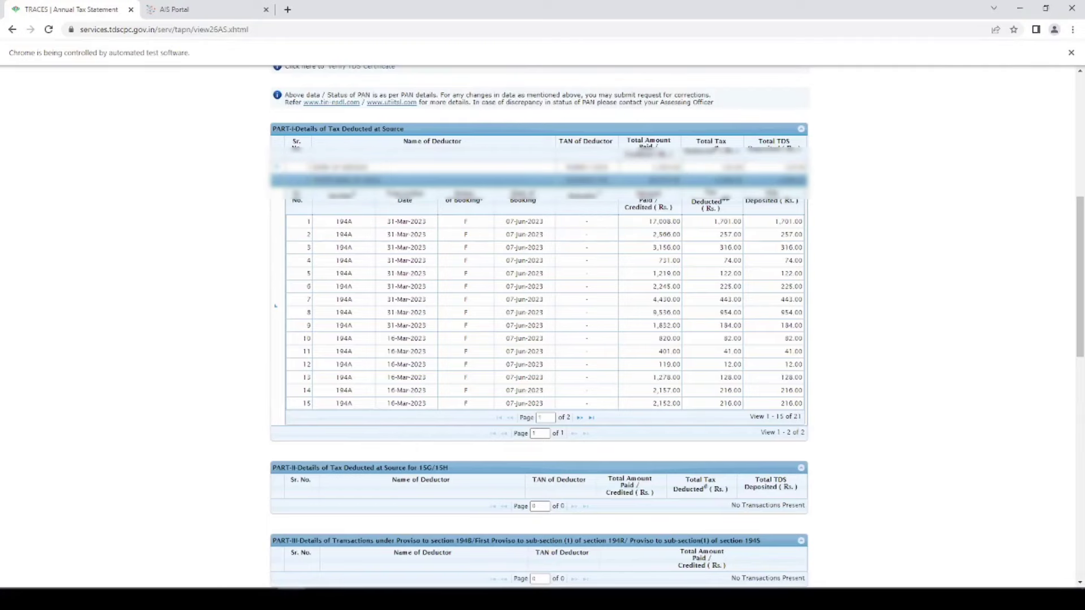
pyautogui.hotkey('alt', 'Tab')
pyautogui.doubleClick(808, 273)
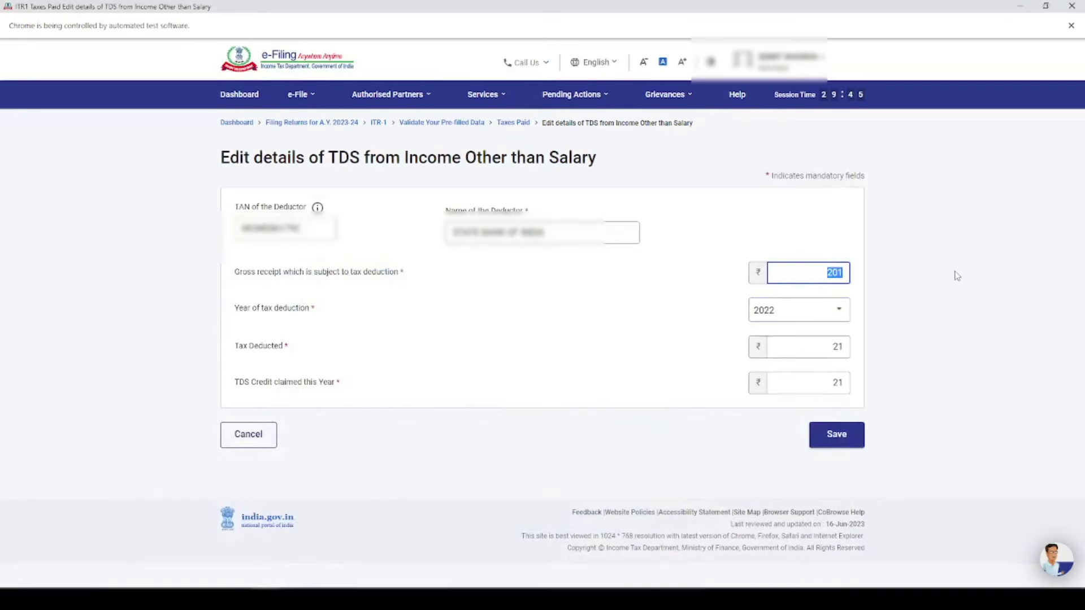
pyautogui.write('49879')
pyautogui.click(603, 287)
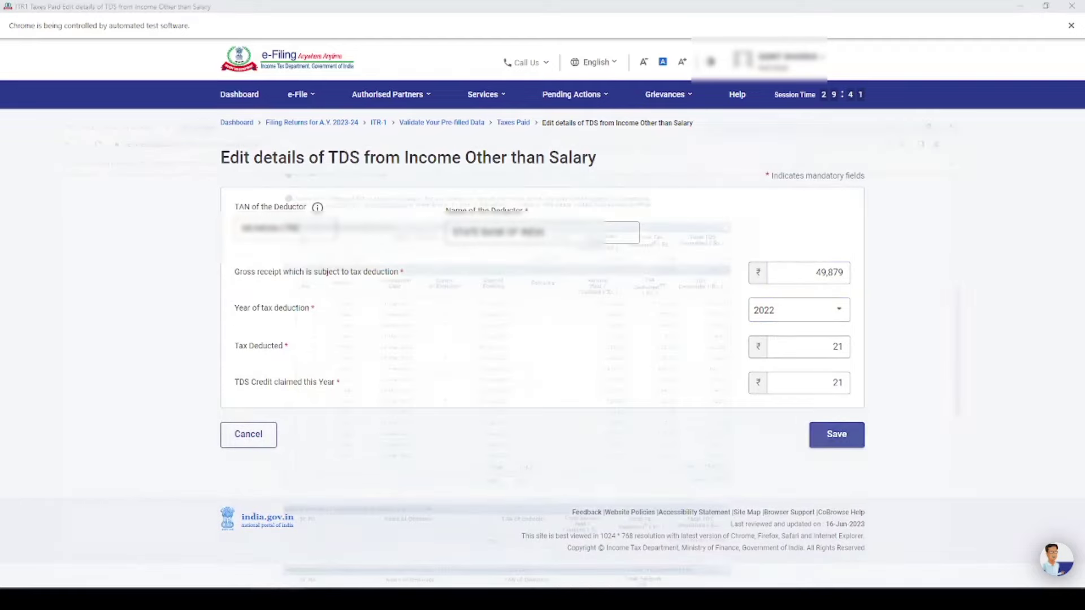
# Step: Set the Tax Deducted amount to 4,996 after consulting the Form 26AS statement, and save the TDS entry
pyautogui.hotkey('alt', 'Tab')
pyautogui.hotkey('alt', 'Tab')
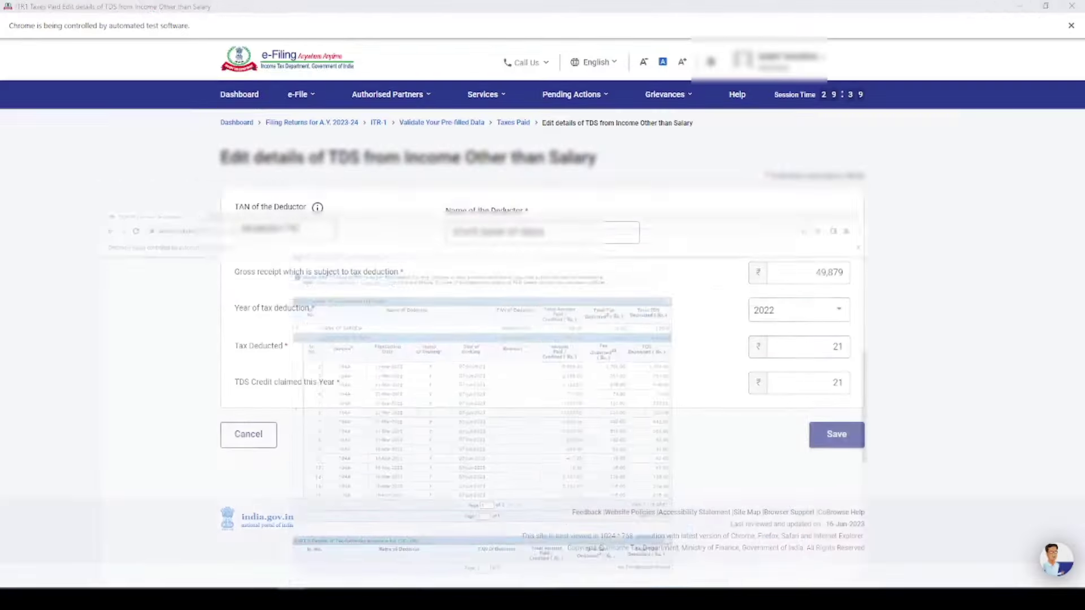
pyautogui.click(823, 347)
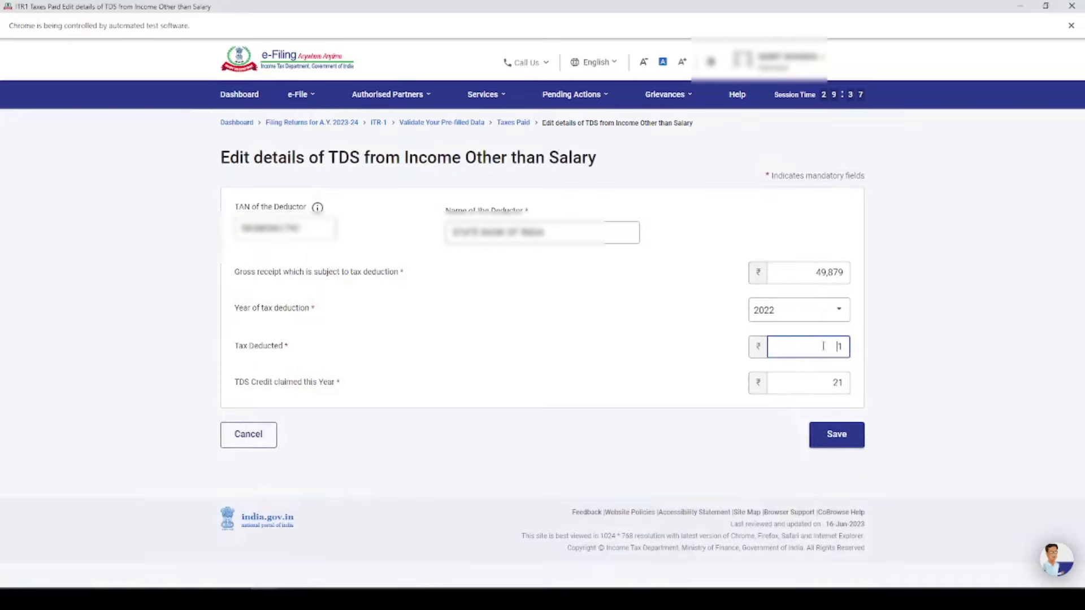
pyautogui.write('4996')
pyautogui.click(837, 435)
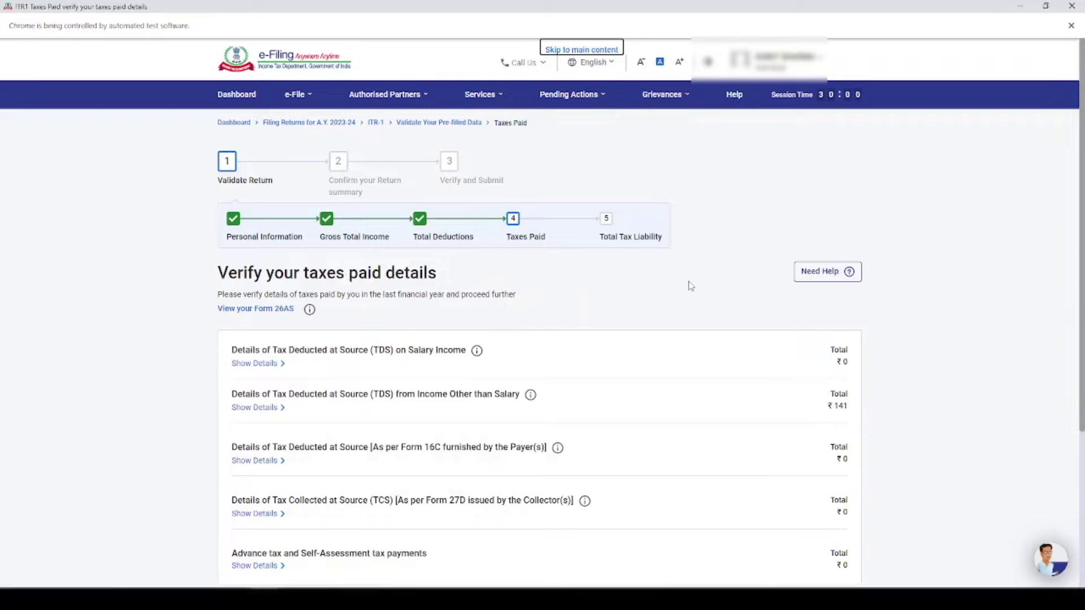
# Step: Reopen the second deductor's TDS entry, set the TDS credit claimed this year to 4,996, and save it
pyautogui.click(265, 408)
pyautogui.scroll(-4, 751, 437)
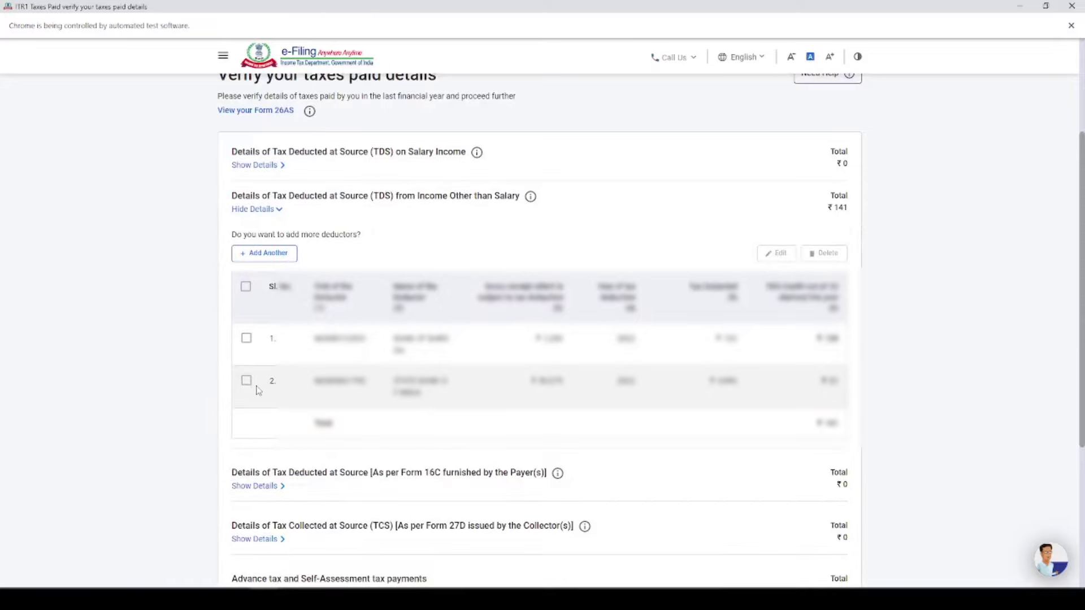
pyautogui.click(247, 382)
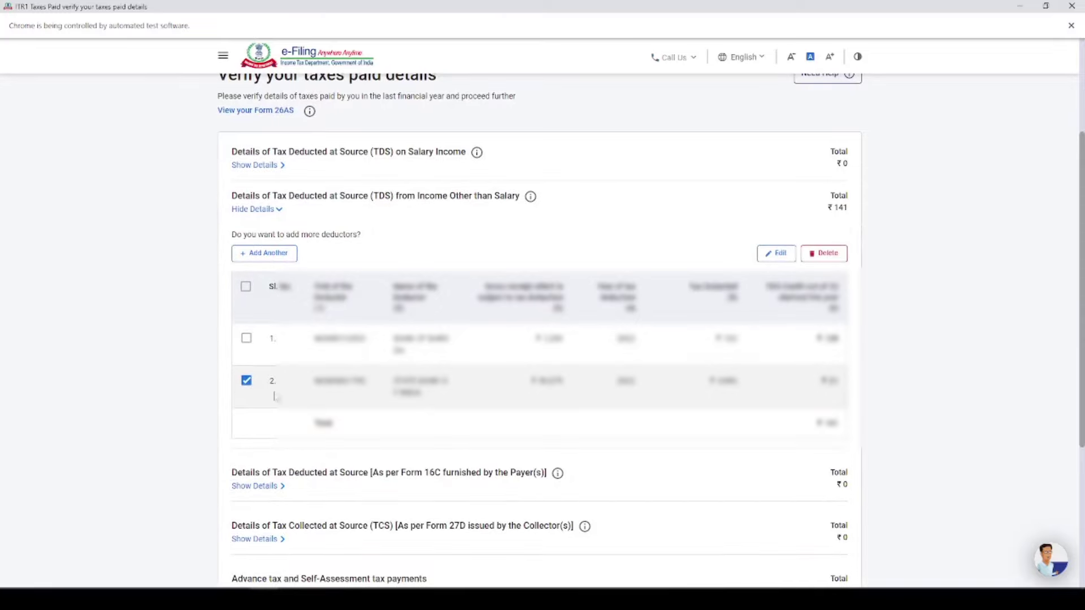
pyautogui.click(775, 254)
pyautogui.click(814, 383)
pyautogui.doubleClick(837, 383)
pyautogui.write('4996')
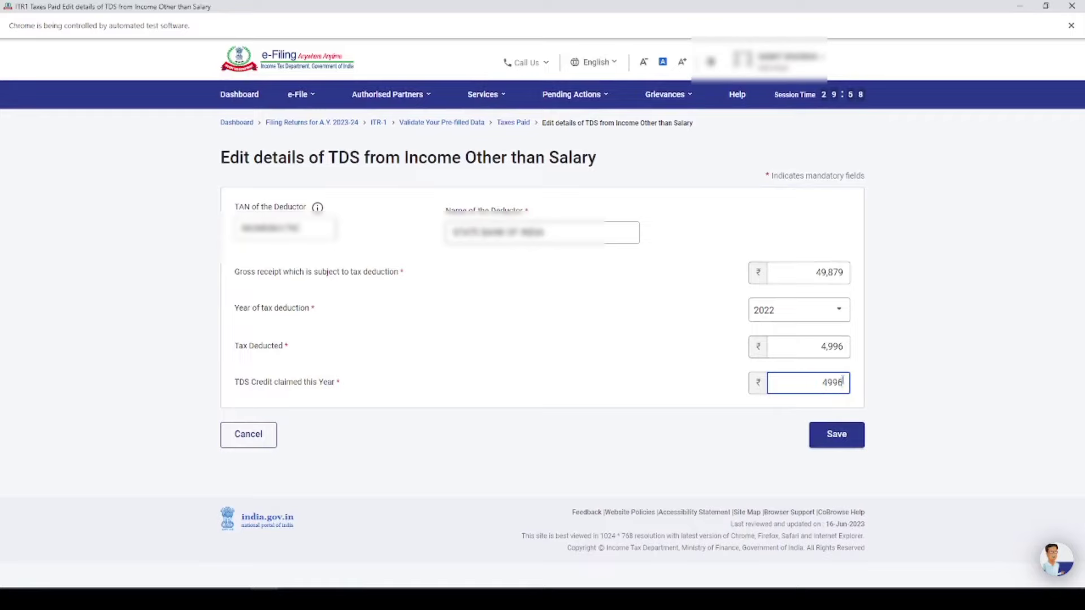
pyautogui.click(828, 433)
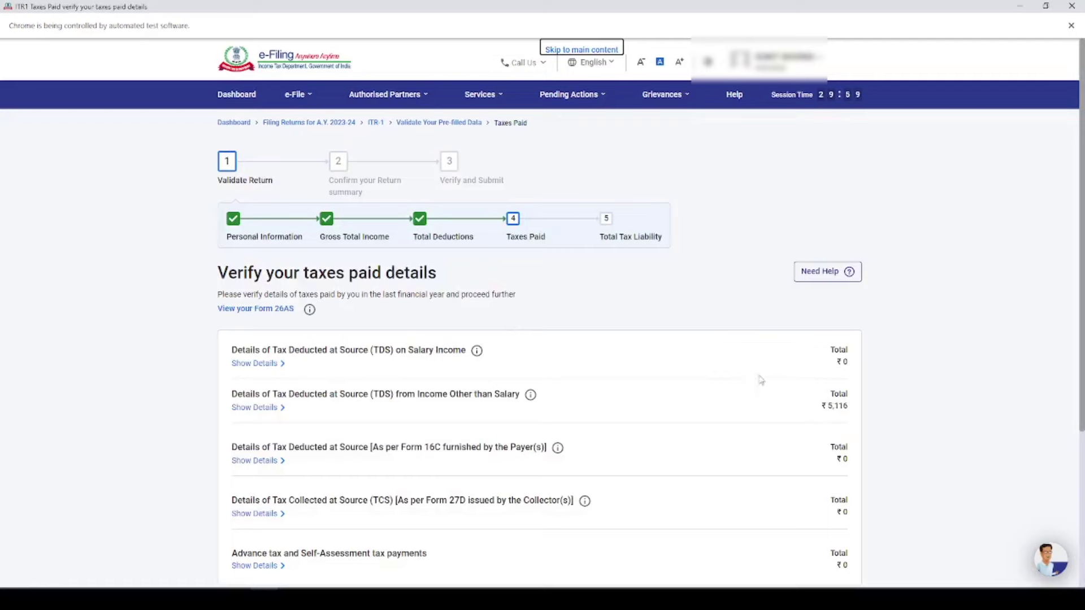
# Step: Confirm the taxes paid details, and verify and confirm the Total Tax Liability section of the return
pyautogui.scroll(-4, 761, 381)
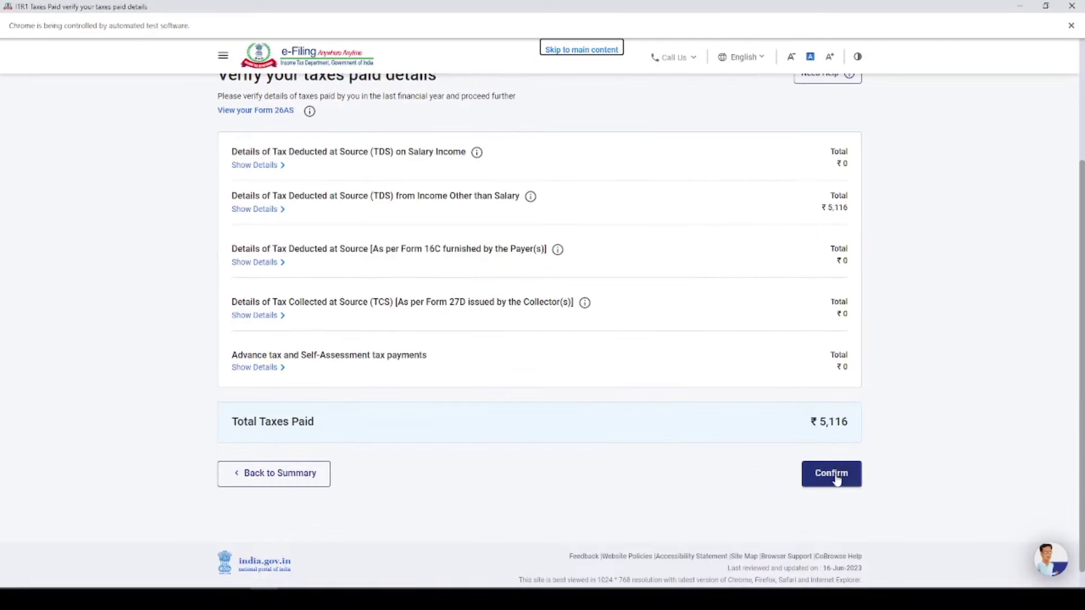
pyautogui.click(837, 478)
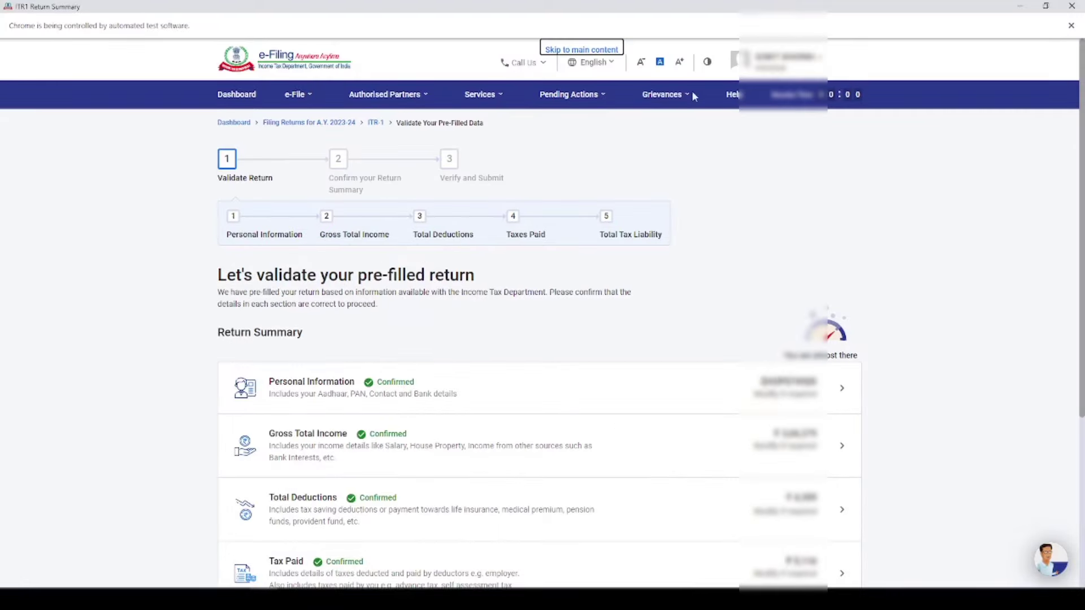
pyautogui.scroll(-4, 558, 266)
pyautogui.click(310, 439)
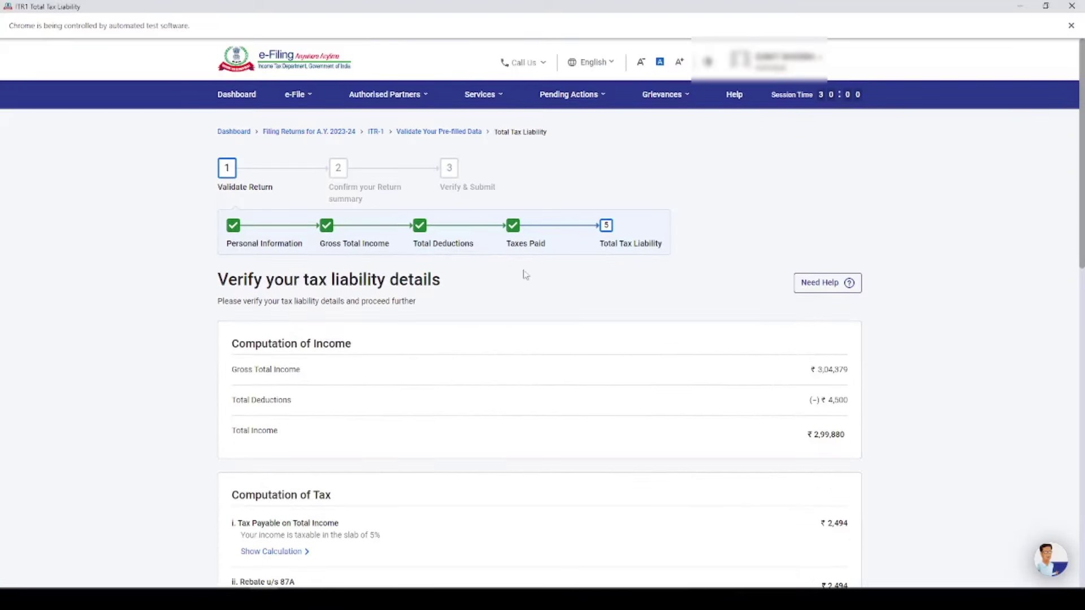
pyautogui.scroll(-15, 525, 275)
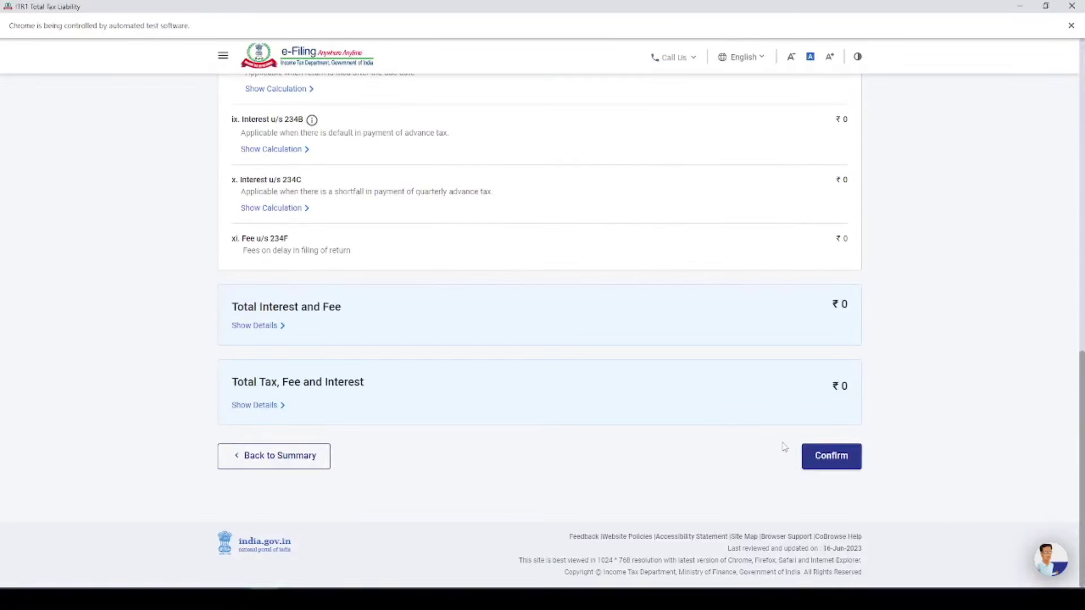
pyautogui.click(823, 454)
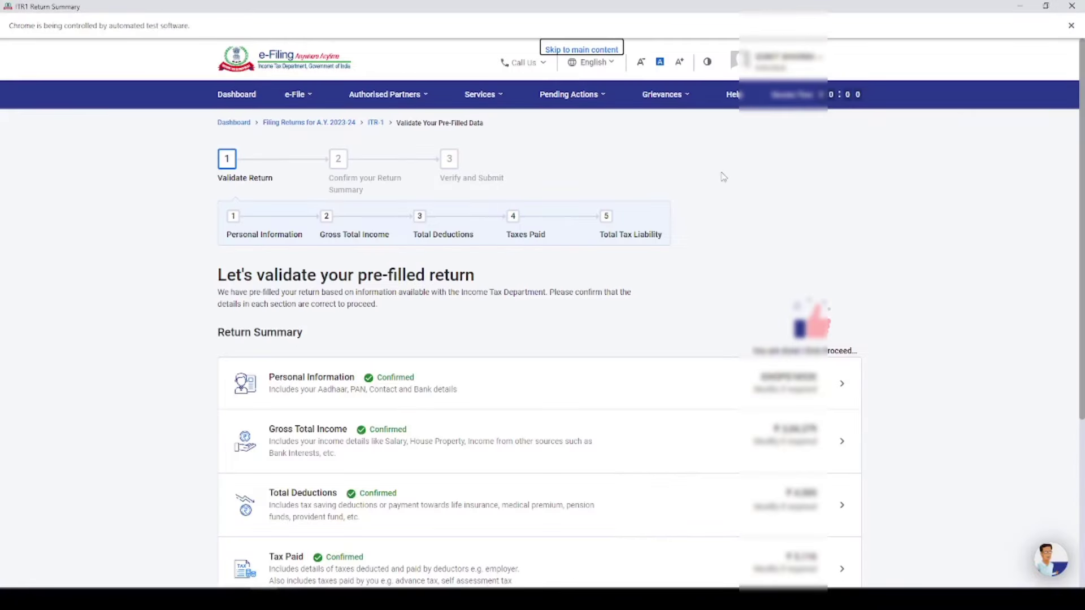
# Step: Proceed from the fully confirmed return summary to the tax summary, review the refund calculation, and continue to the return preview stage
pyautogui.scroll(-10, 715, 252)
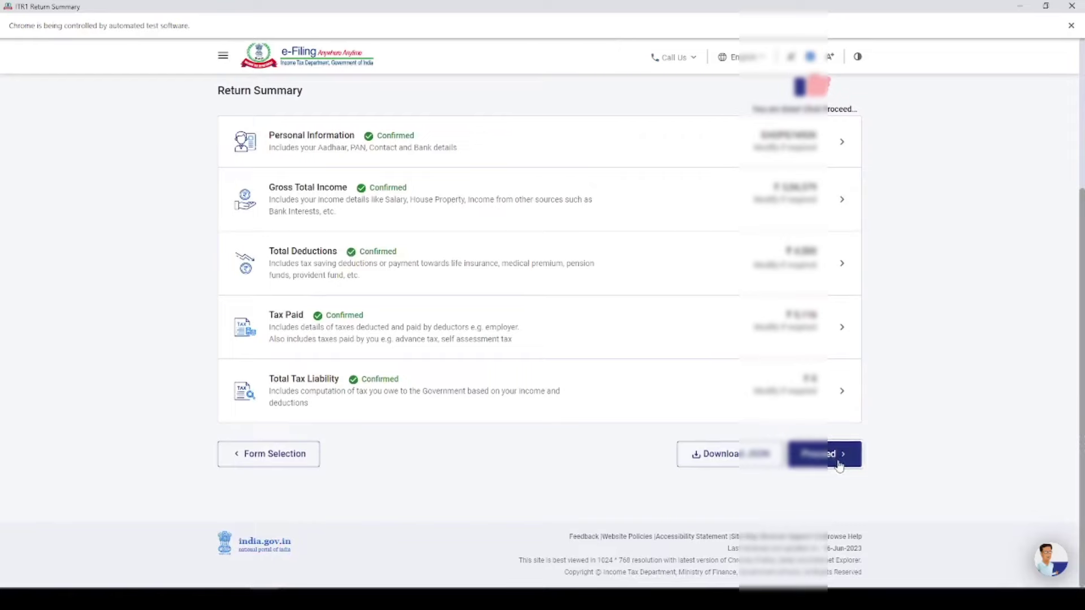
pyautogui.click(836, 460)
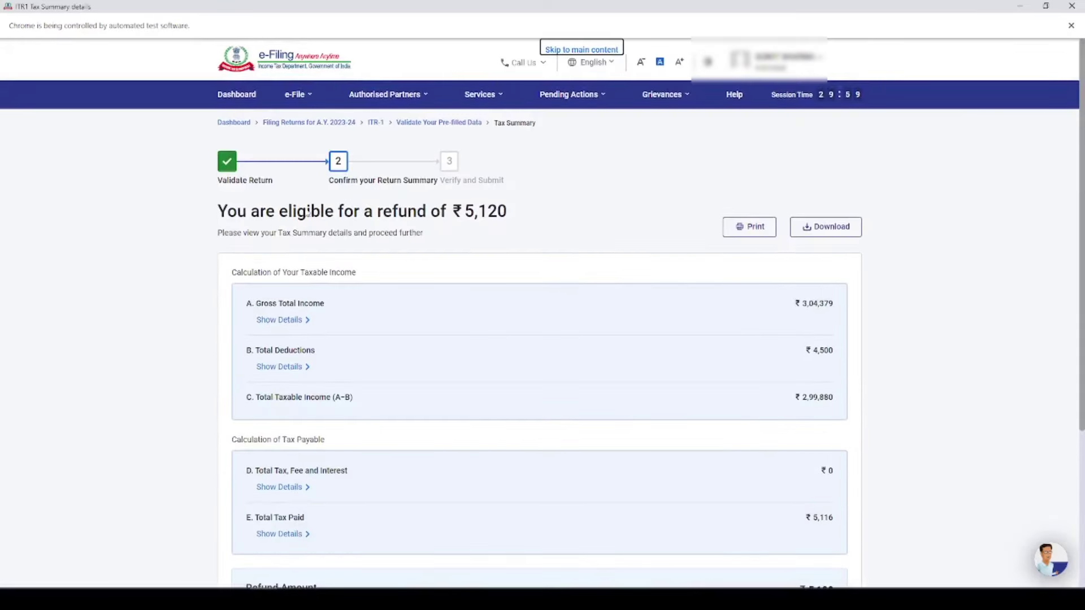
pyautogui.moveTo(230, 213); pyautogui.dragTo(515, 212)
pyautogui.click(570, 179)
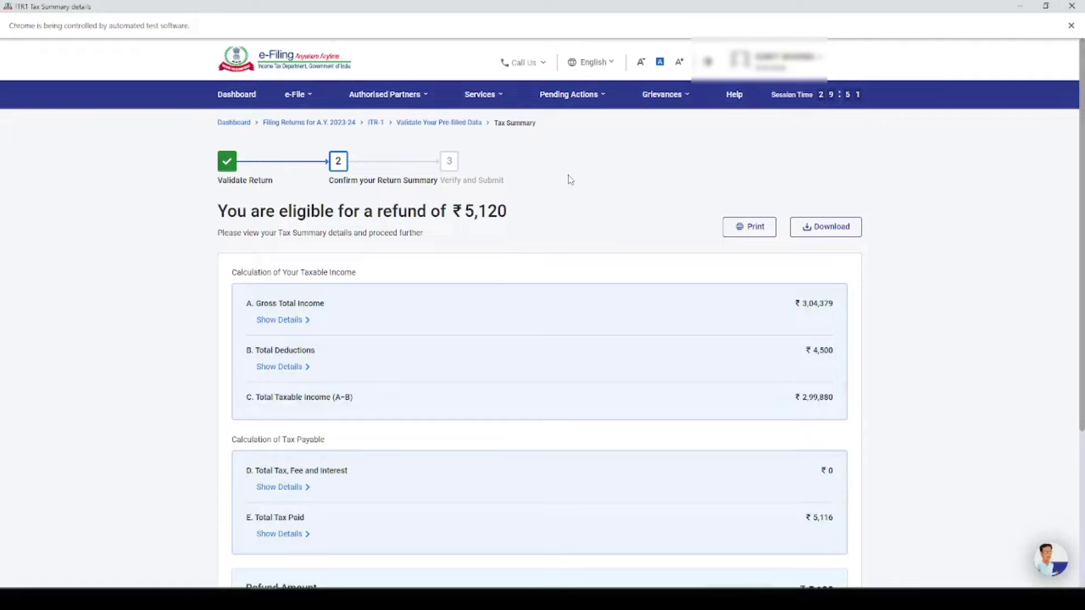
pyautogui.scroll(-4, 609, 299)
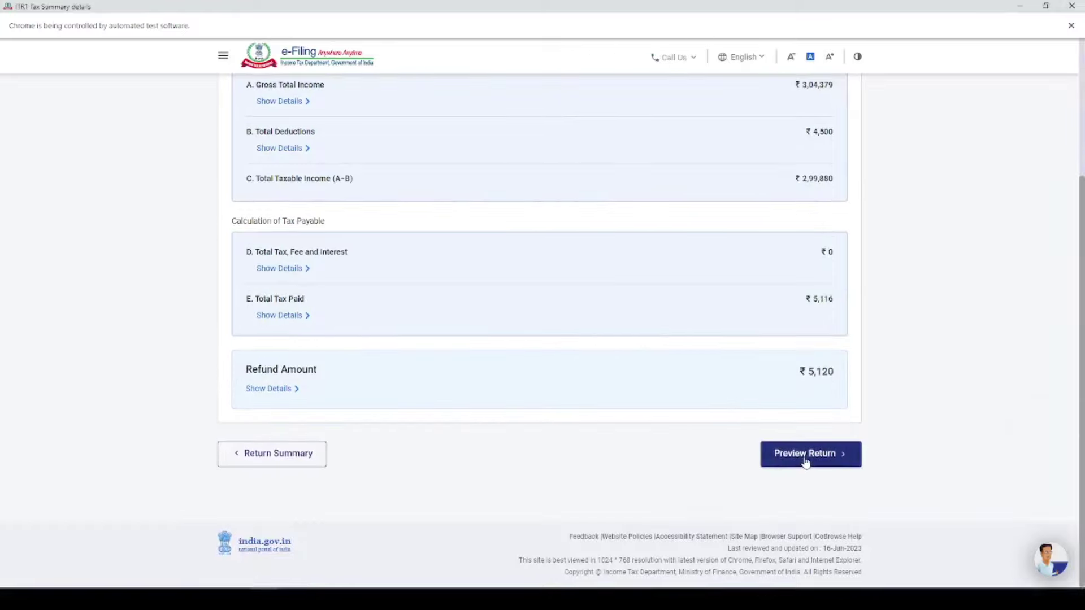
pyautogui.click(806, 451)
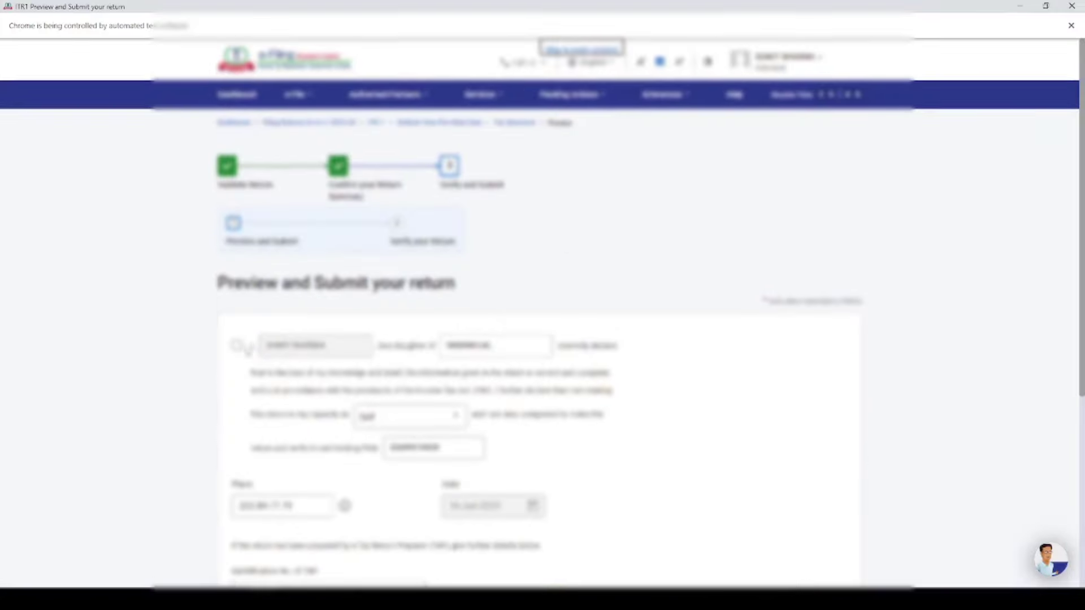
# Step: Accept the declaration for submitting the return and proceed to its preview
pyautogui.click(237, 345)
pyautogui.scroll(-5, 810, 315)
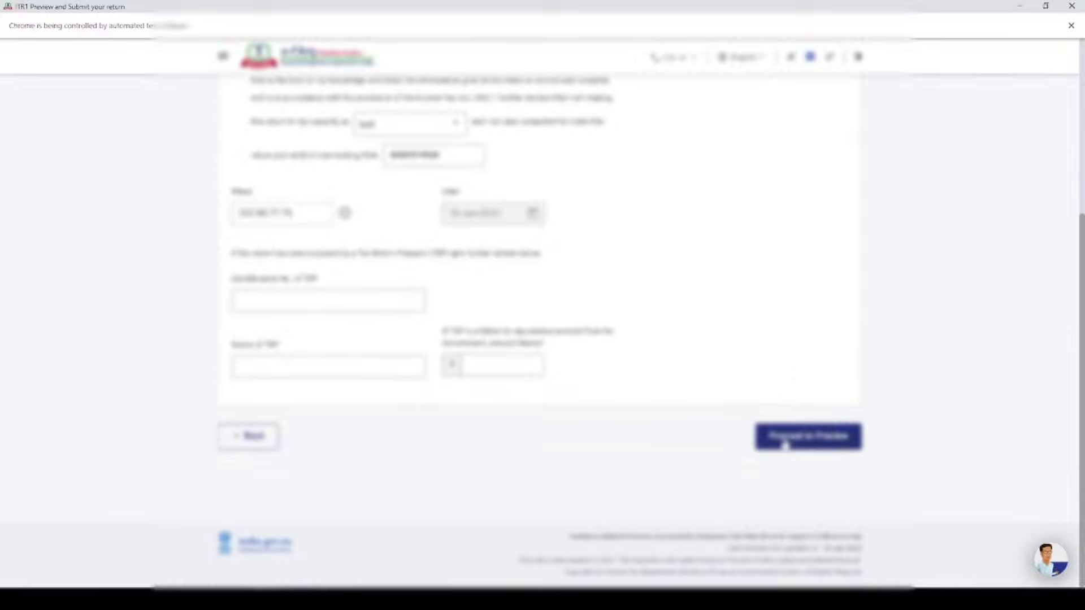
pyautogui.click(793, 439)
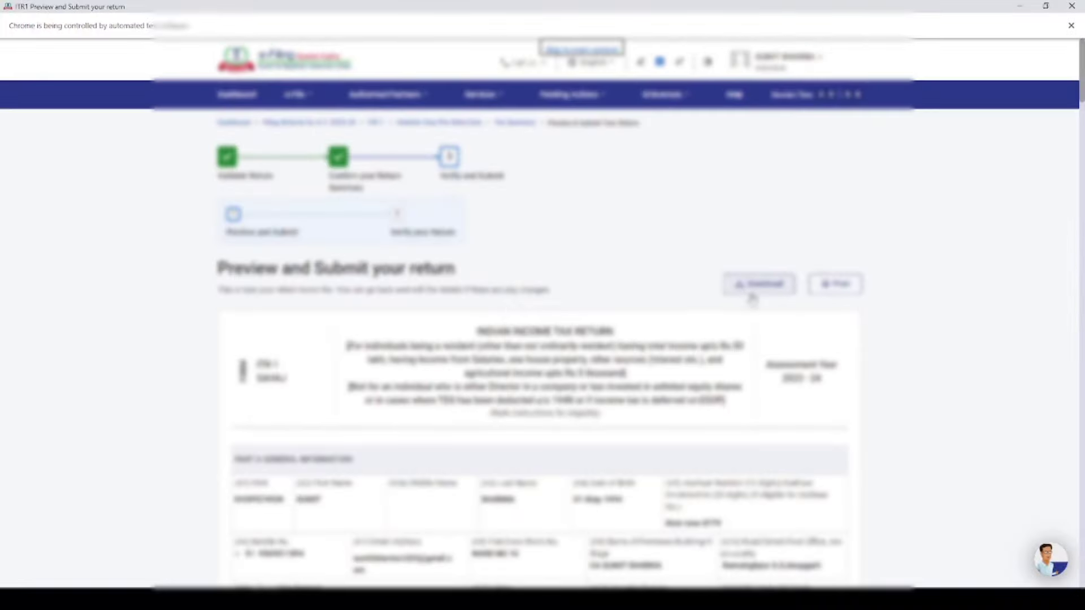
# Step: Review the complete ITR-1 preview, run its validation, and proceed to verification
pyautogui.scroll(-20, 543, 339)
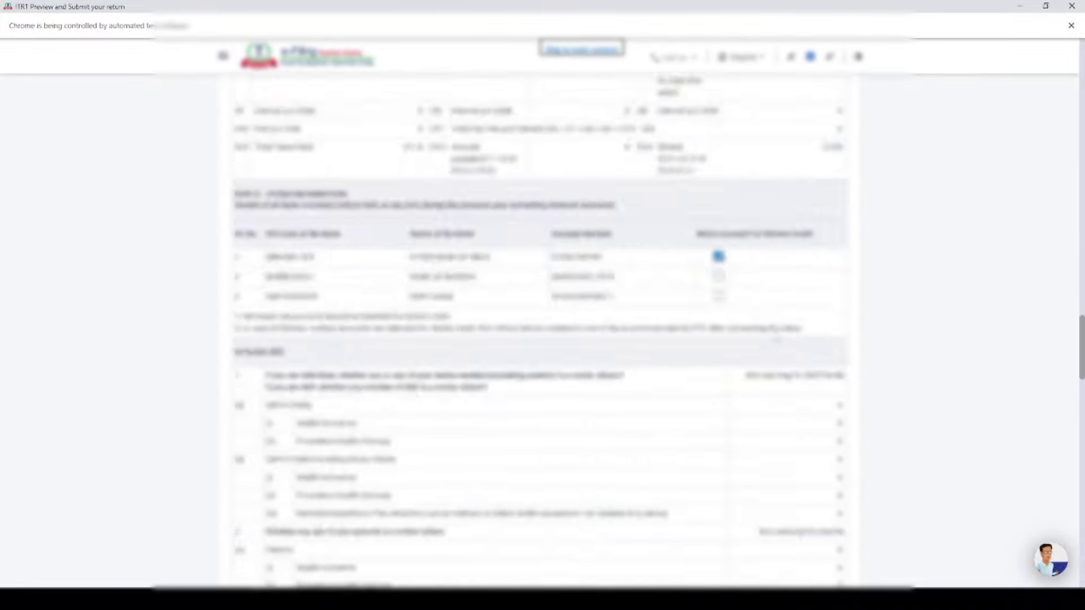
pyautogui.scroll(-10, 808, 424)
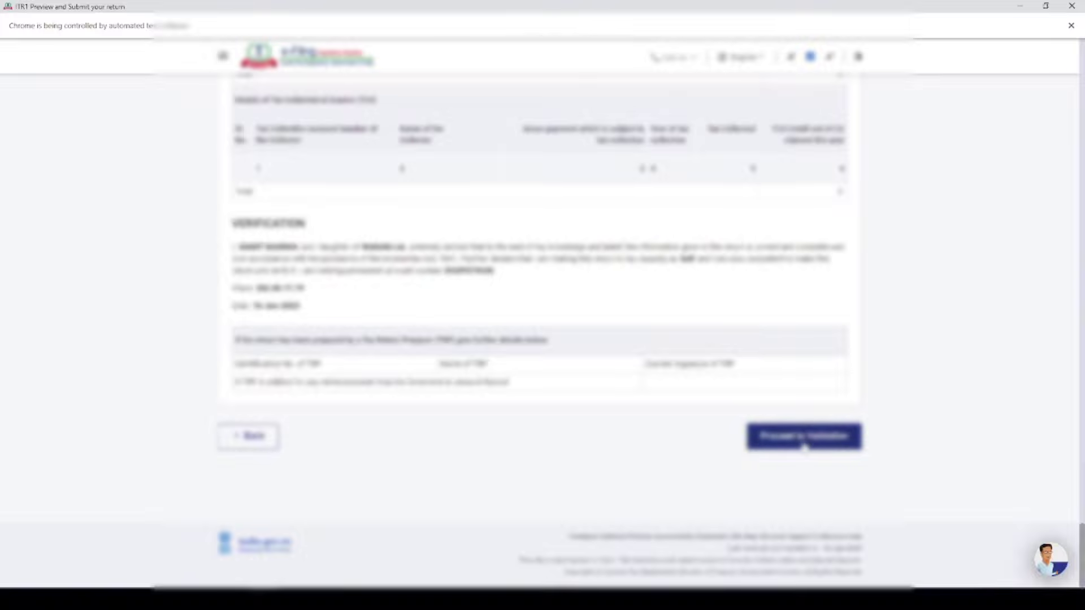
pyautogui.click(805, 434)
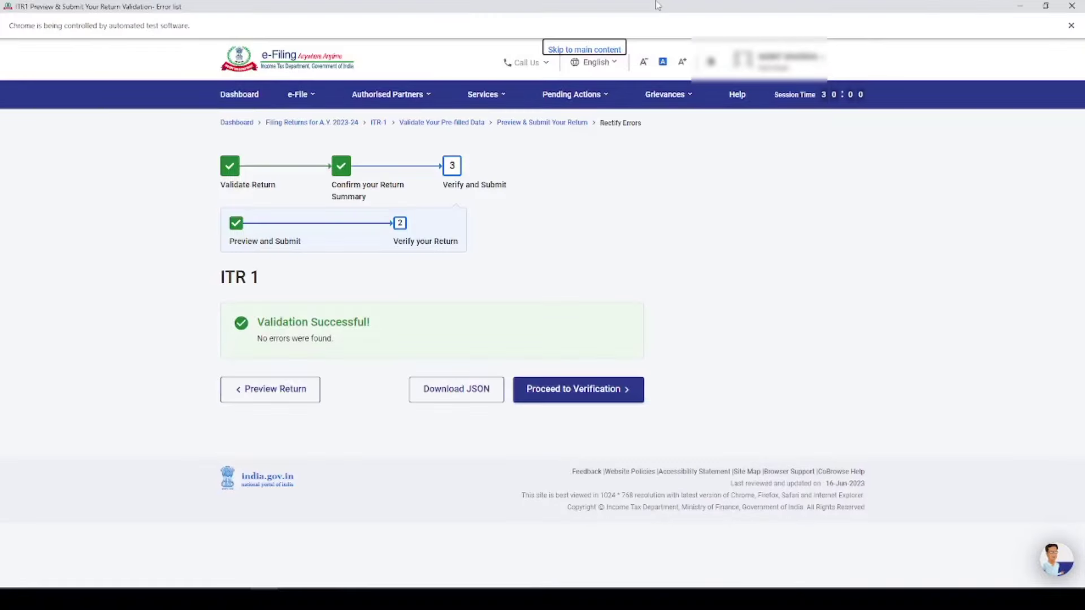
pyautogui.moveTo(258, 324); pyautogui.dragTo(376, 323)
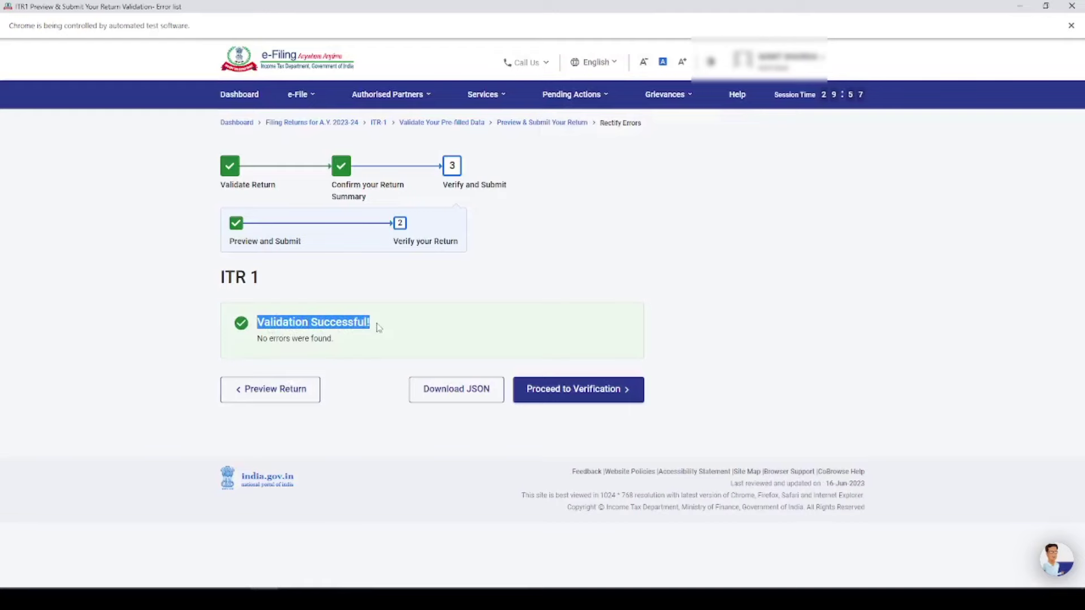
pyautogui.click(575, 390)
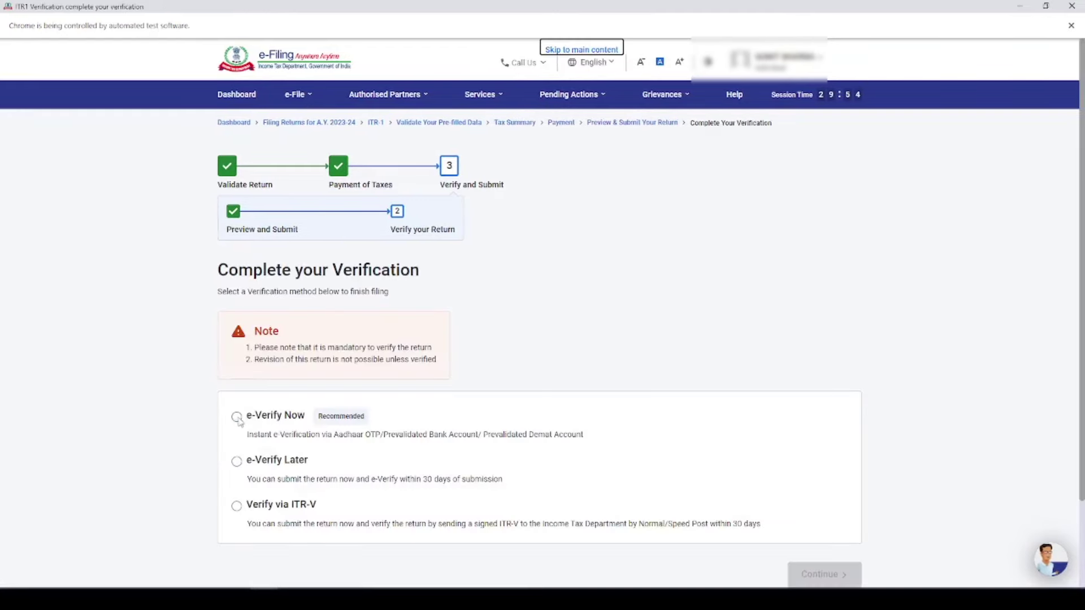
# Step: Choose e-Verify Now and continue with verification by OTP on the mobile number registered with Aadhaar
pyautogui.click(236, 418)
pyautogui.click(805, 572)
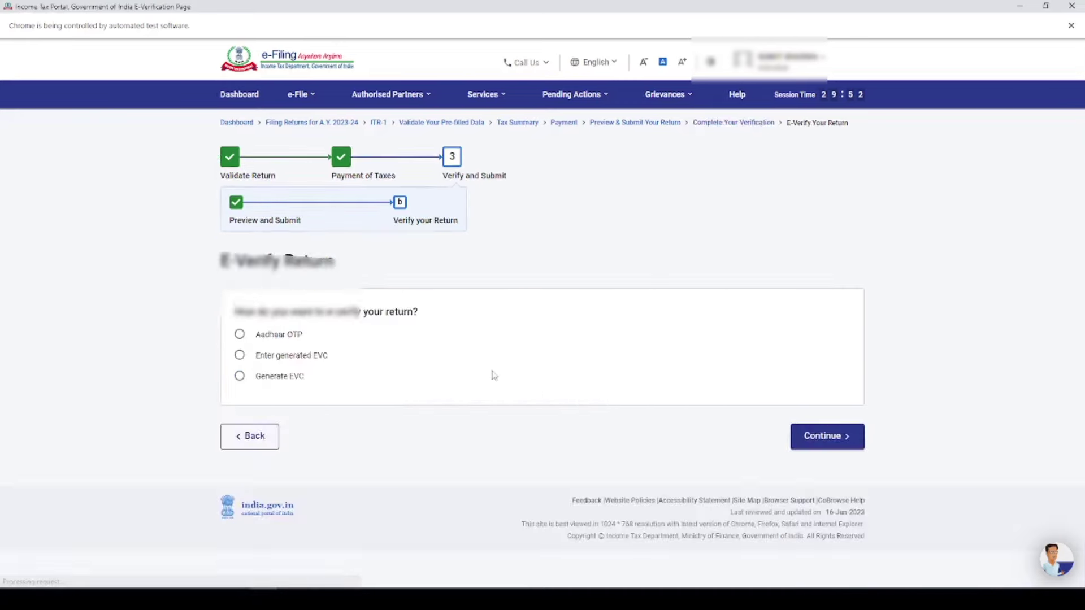
pyautogui.click(236, 392)
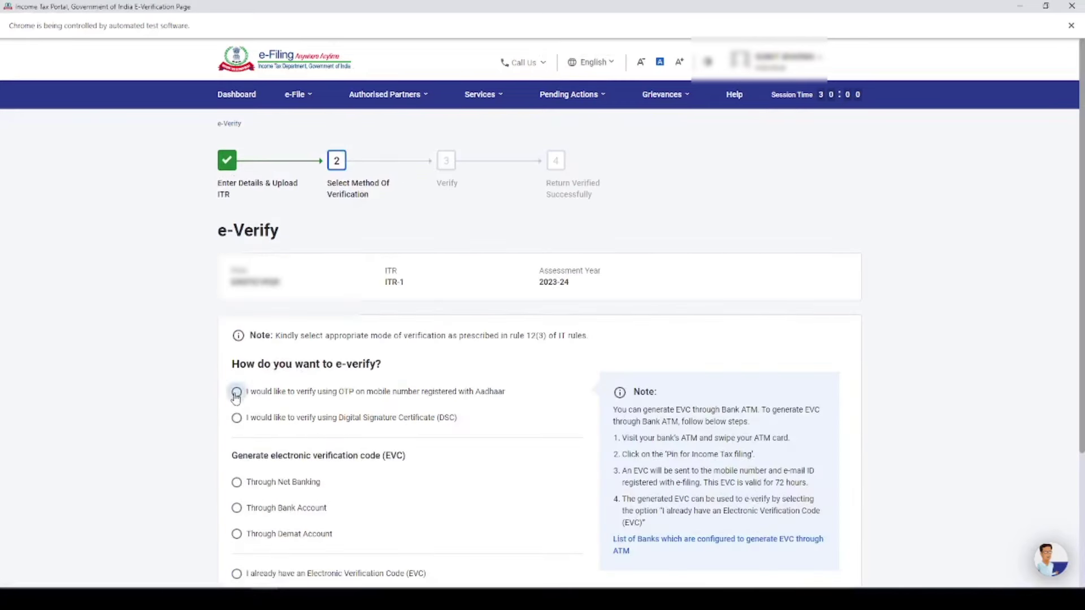
pyautogui.scroll(-3, 839, 483)
pyautogui.click(829, 476)
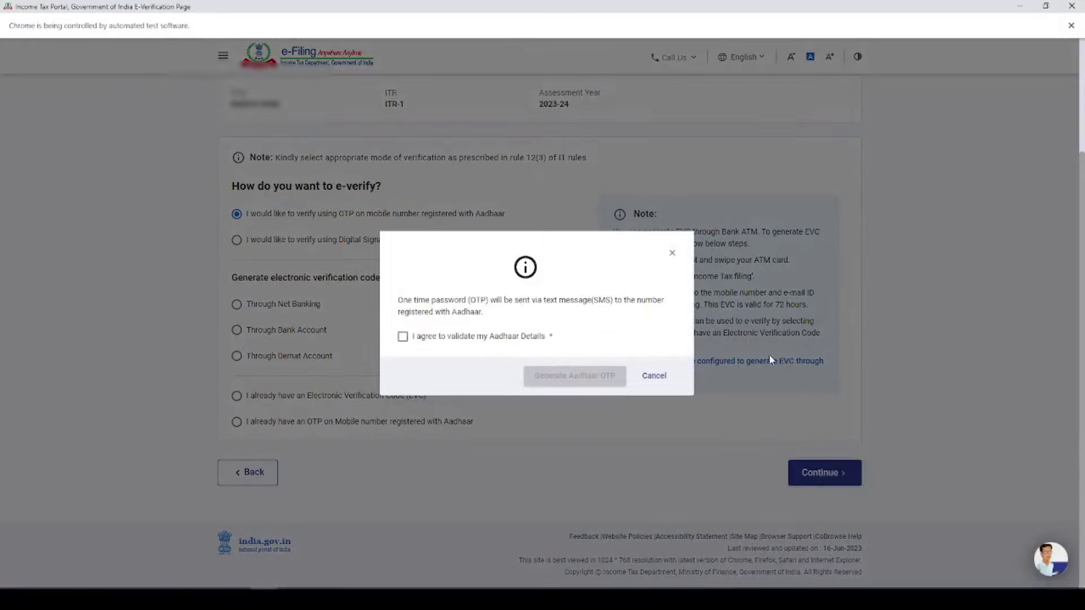
# Step: Generate the Aadhaar OTP with consent to validate the Aadhaar details, and enter the received OTP for verification
pyautogui.click(402, 337)
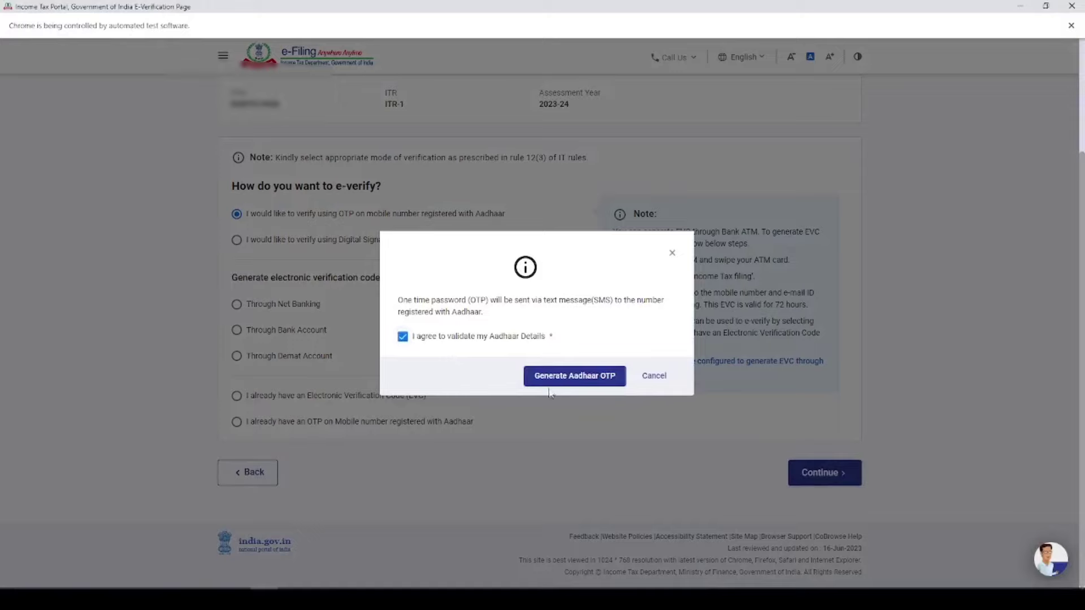
pyautogui.click(566, 385)
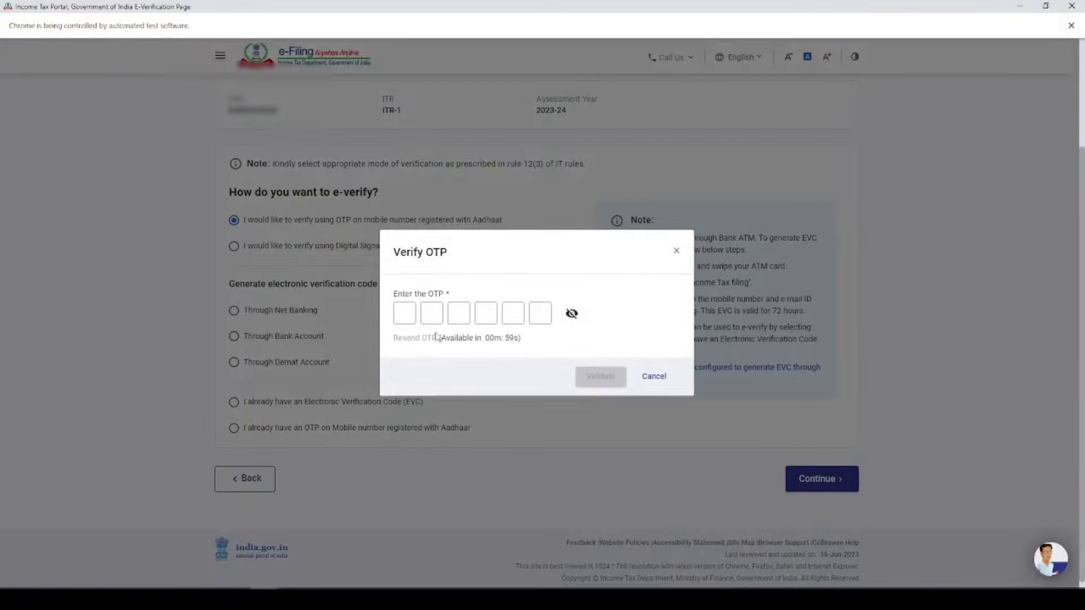
pyautogui.click(410, 308)
pyautogui.write('••••••')
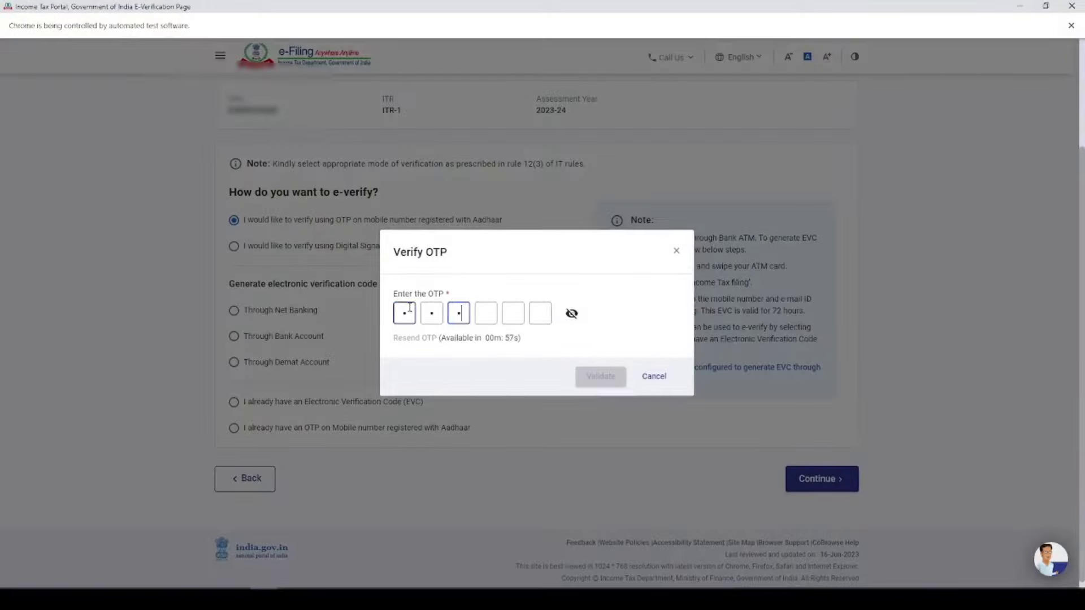